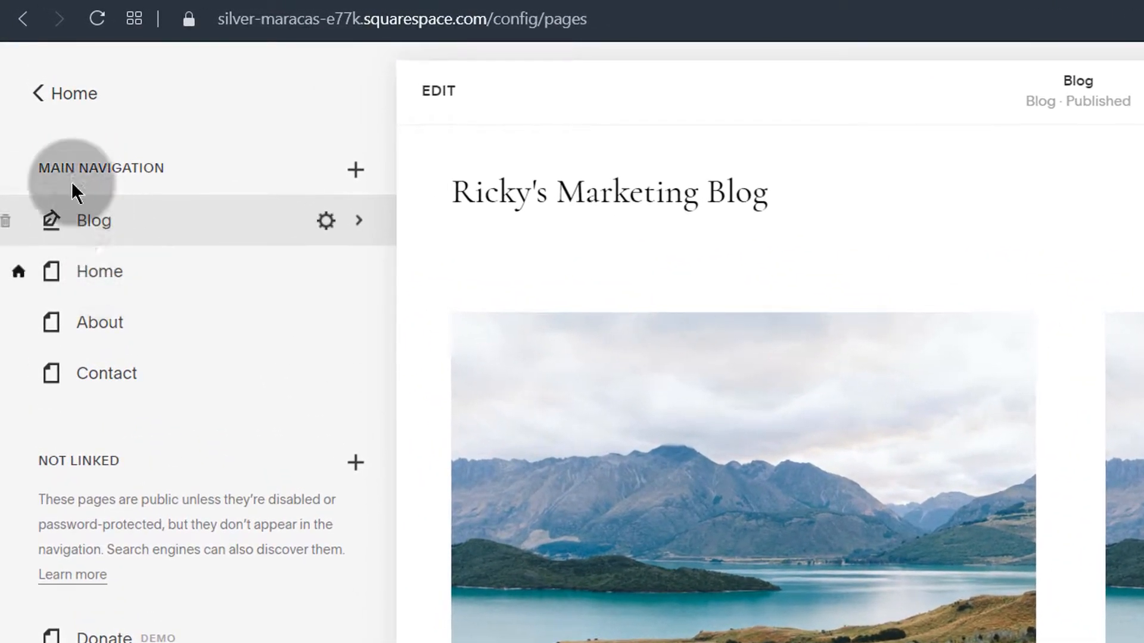
Open the site's Blogging settings
click(35, 94)
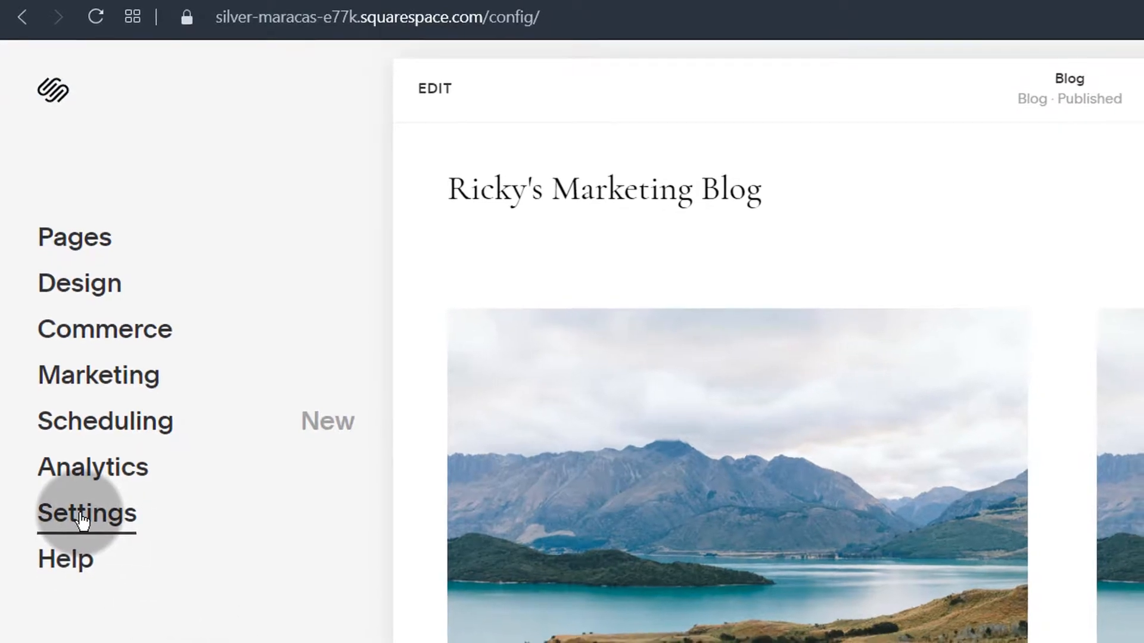
click(77, 524)
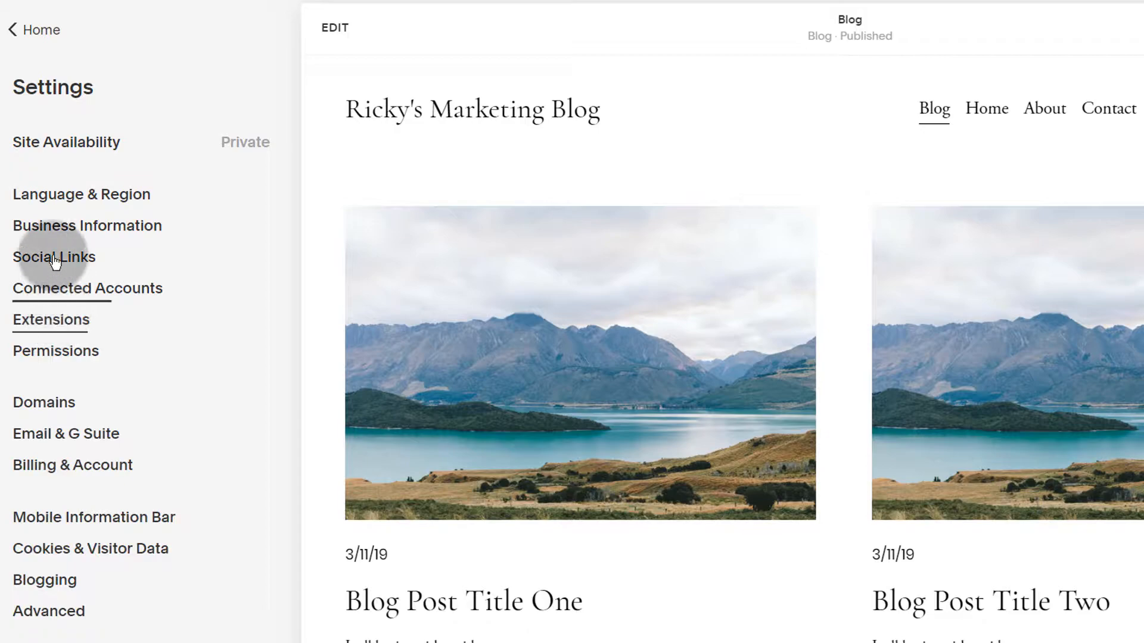
click(41, 581)
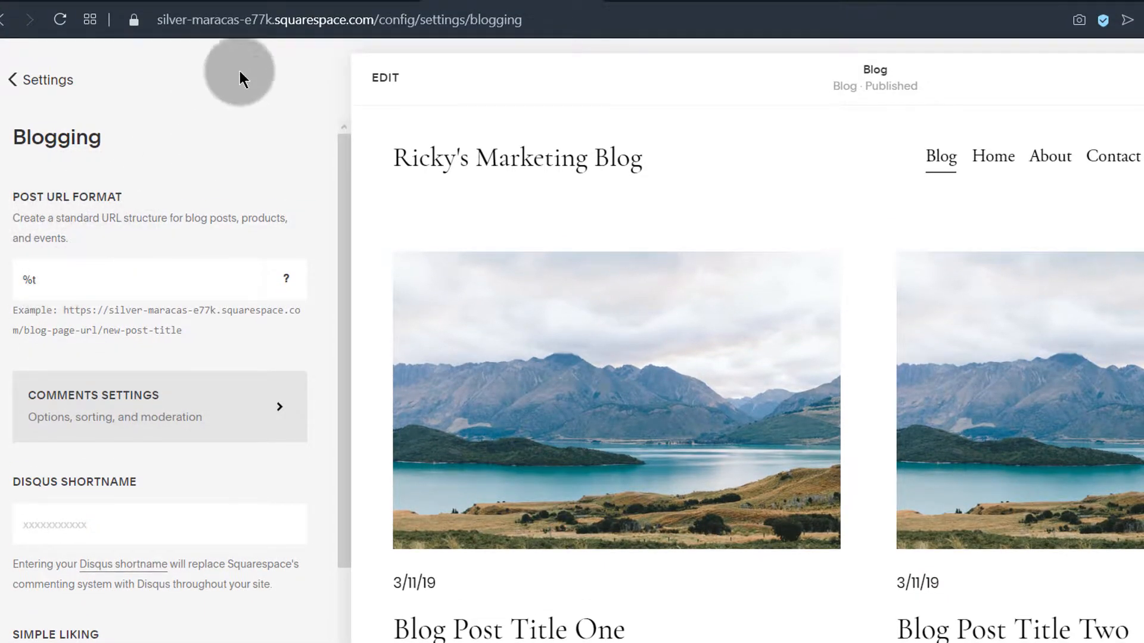
Examine the post URL format and its example address in comparison with the current page's address
drag(378, 15, 588, 20)
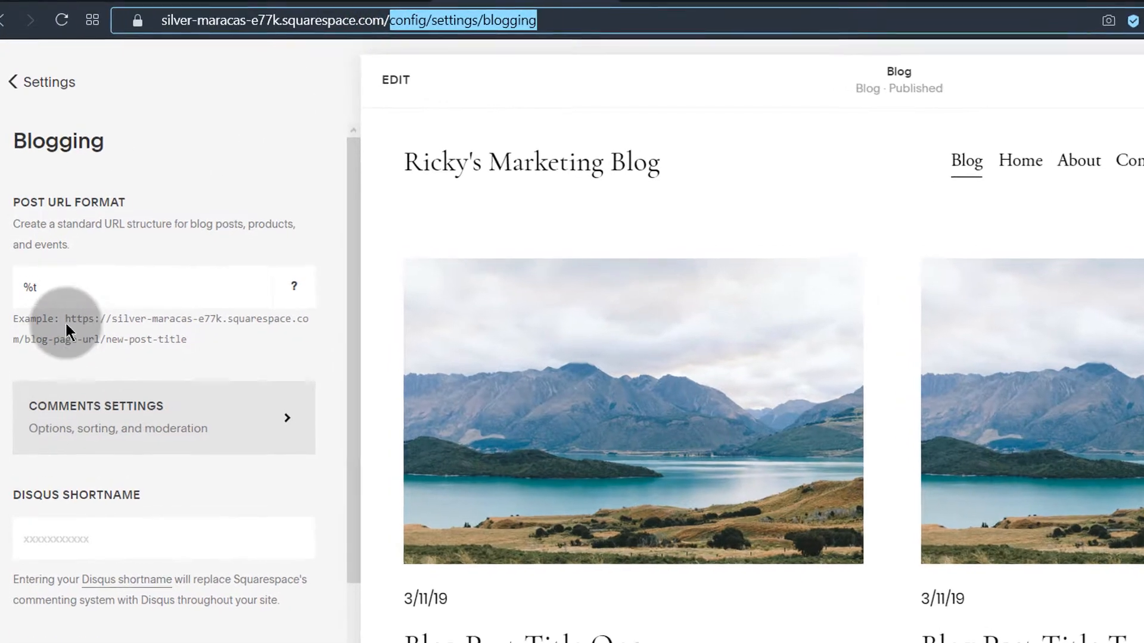
click(66, 292)
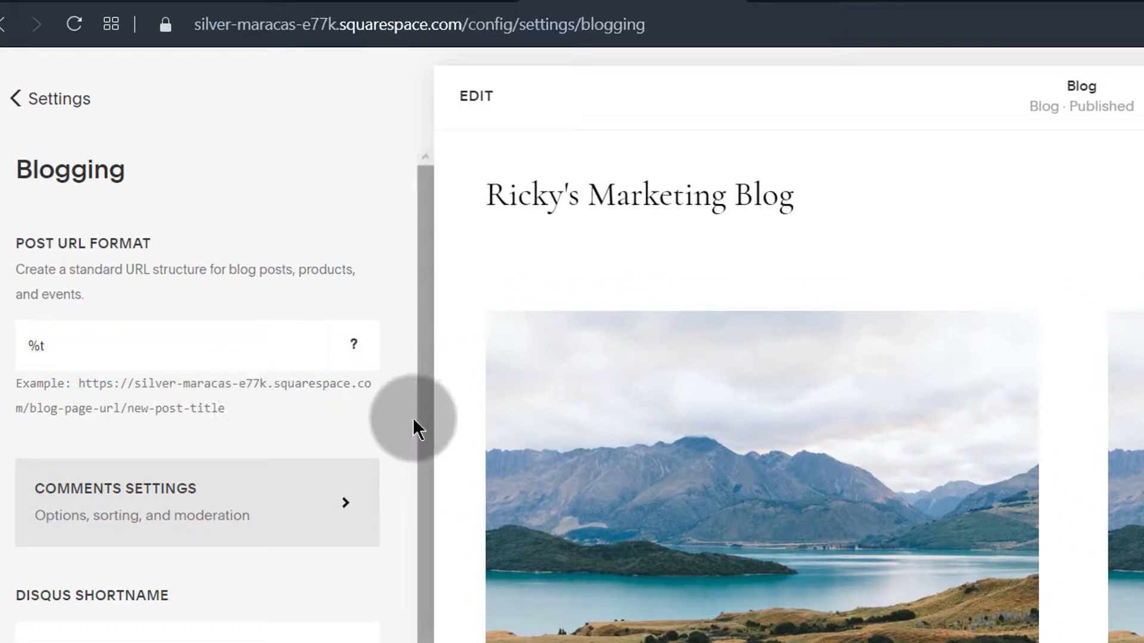
drag(21, 407, 149, 409)
click(164, 409)
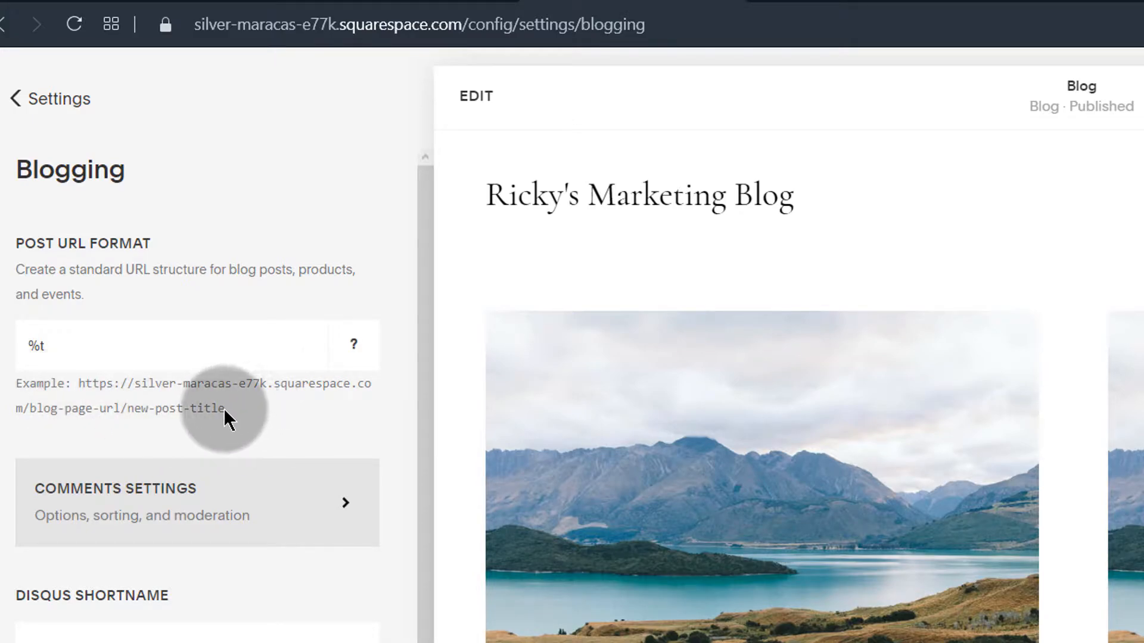
mouse_move(355, 337)
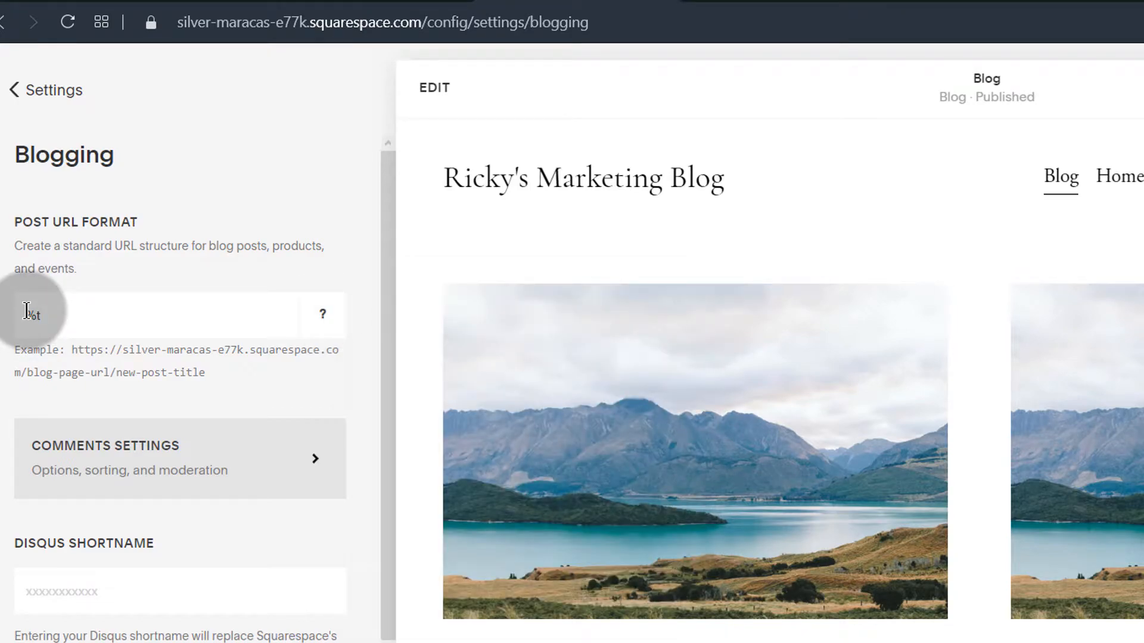
Set the post URL format to %y/%m/%t
click(26, 311)
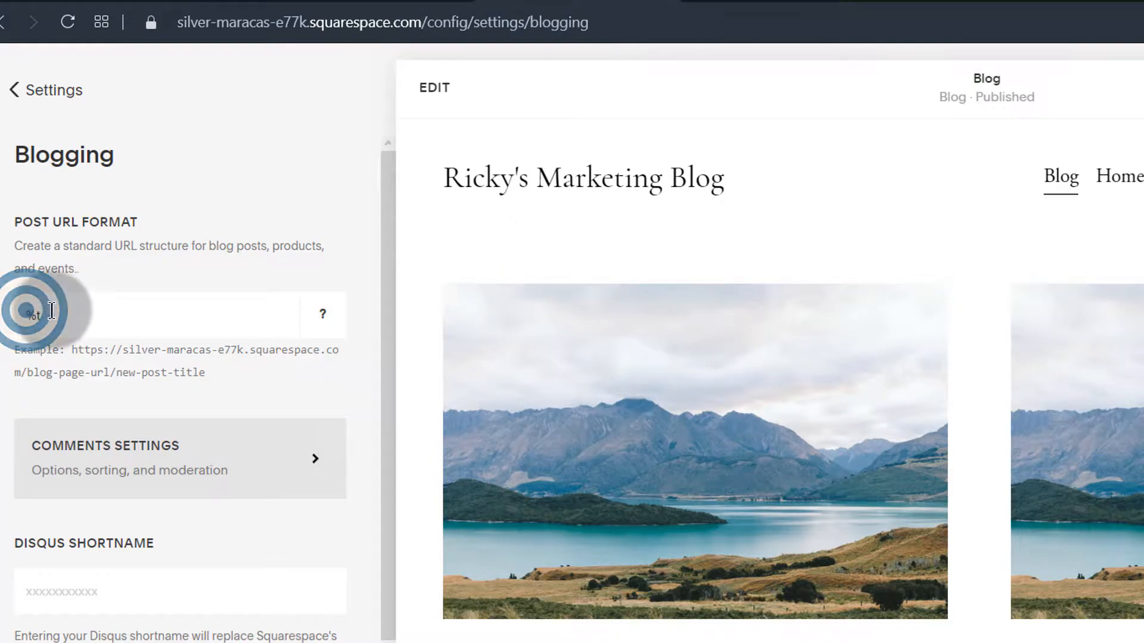
mouse_move(336, 322)
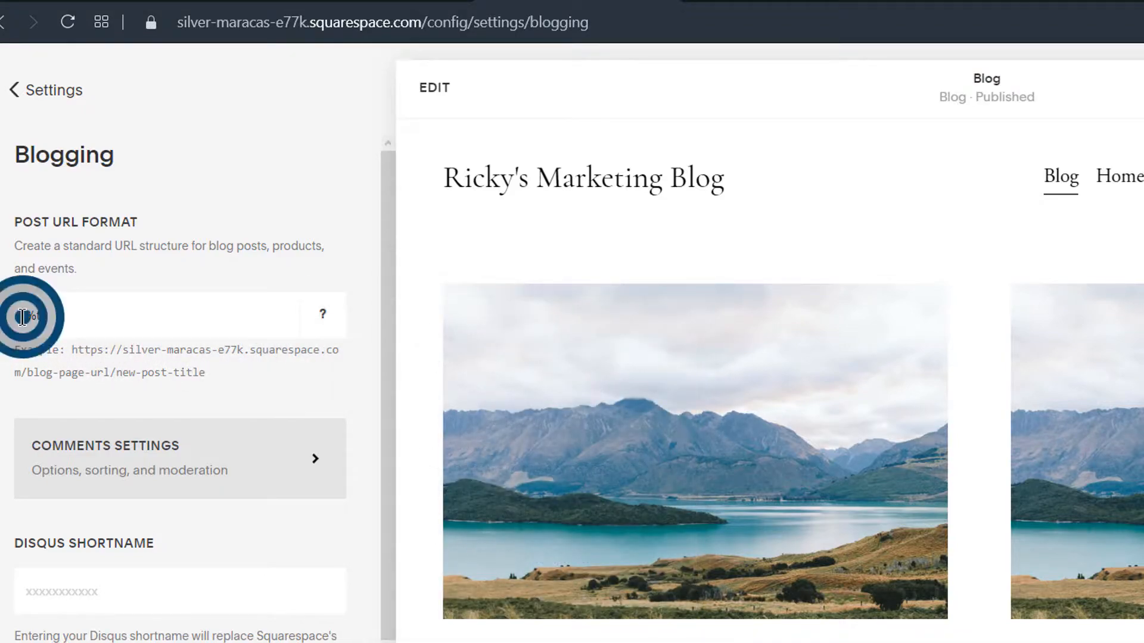
click(22, 316)
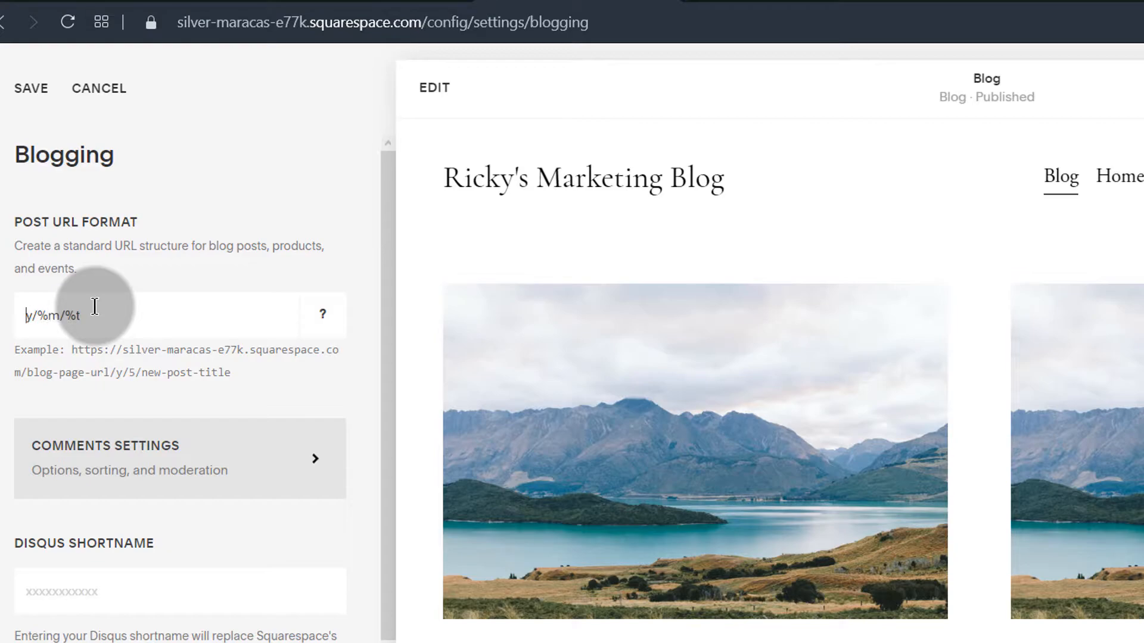
text(%)
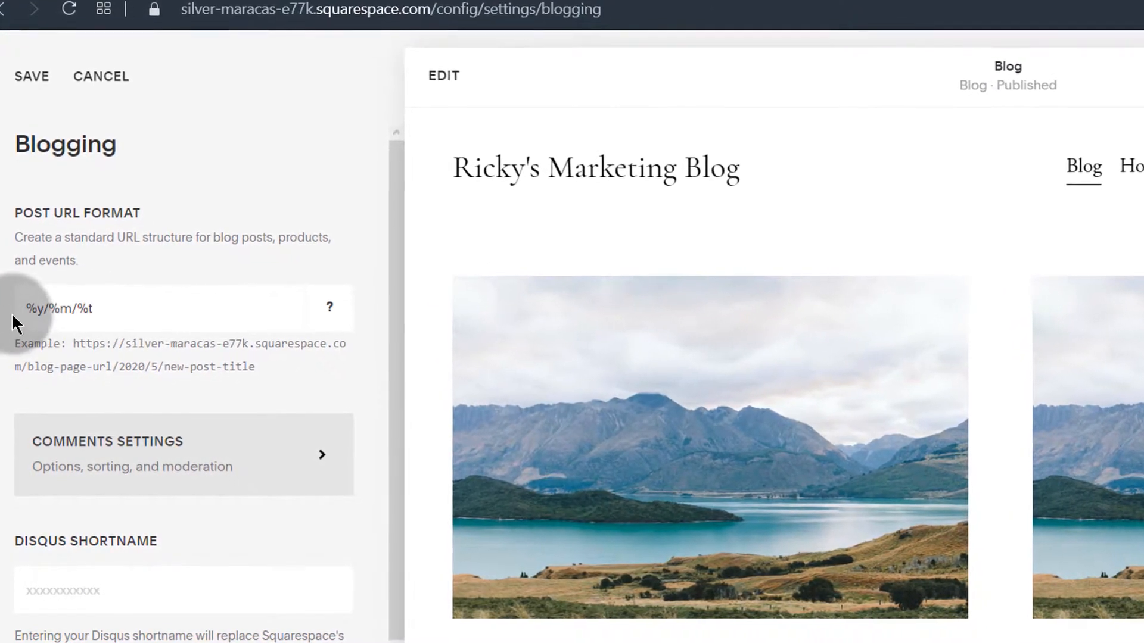
Compare the year and month codes in the post URL format with the matching part of the example address
drag(26, 311, 73, 302)
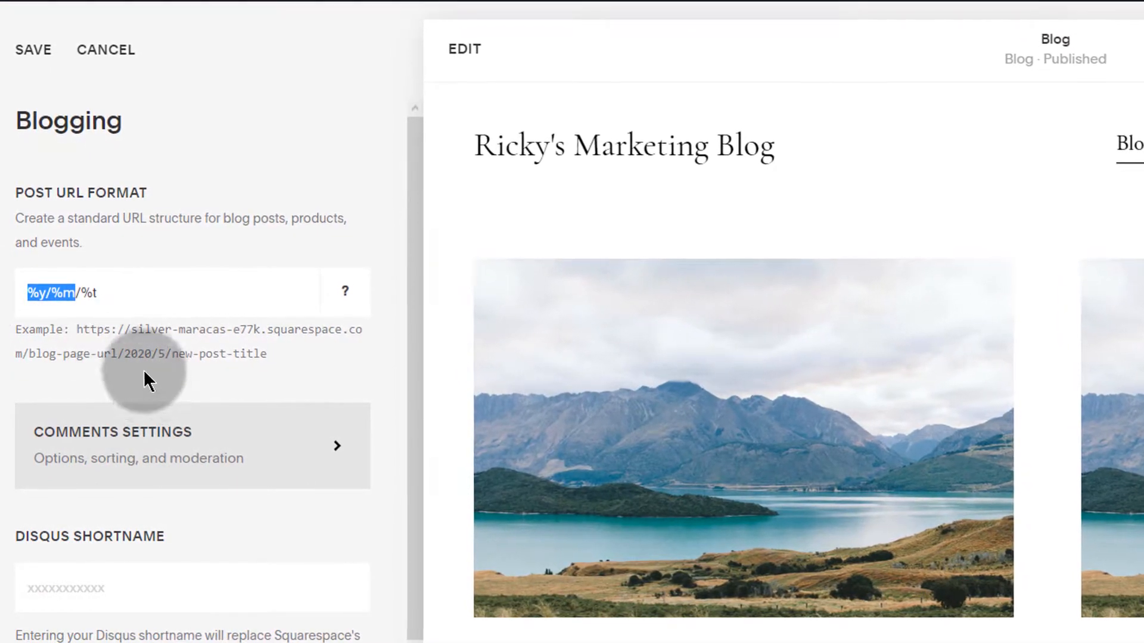
click(129, 351)
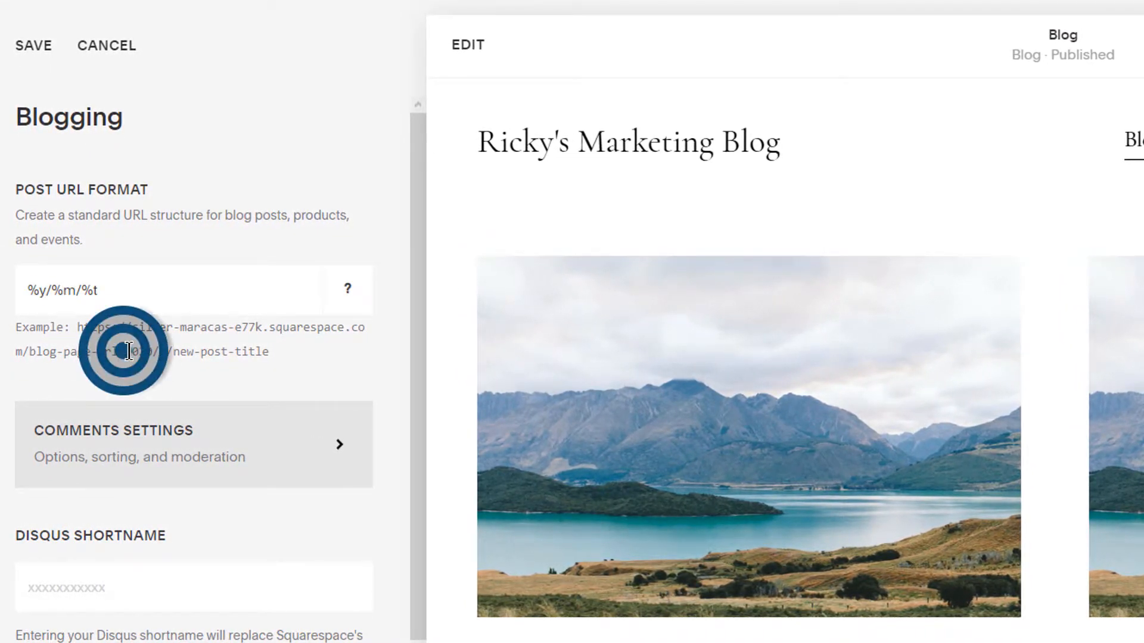
drag(128, 350, 172, 352)
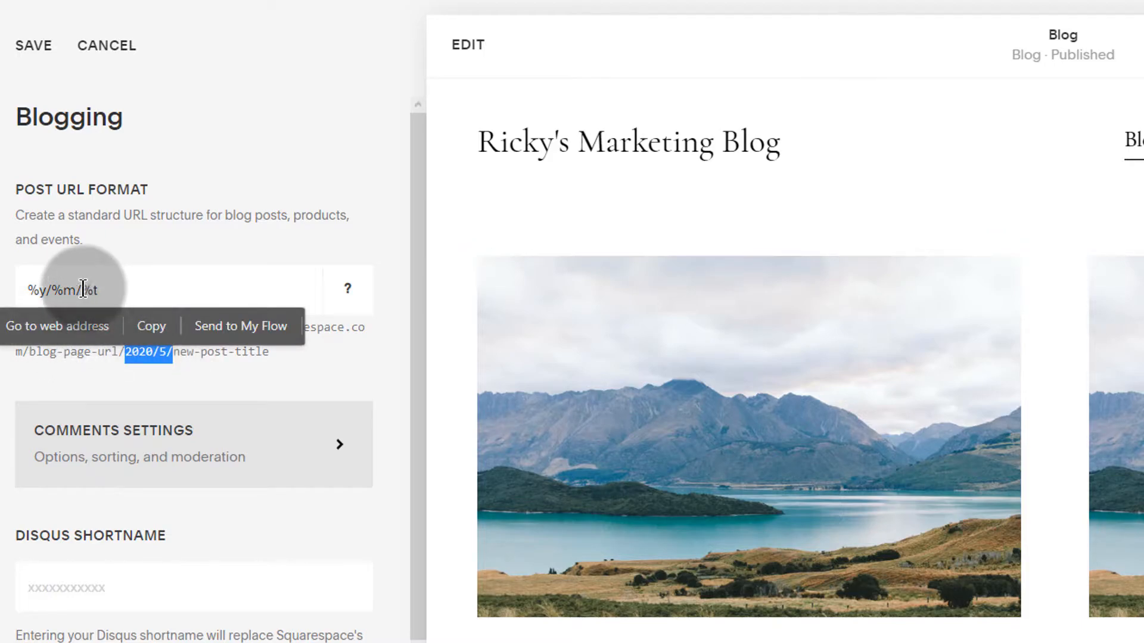
Try %y-%m/%t as the post URL format and restore it to %t
drag(82, 290, 15, 289)
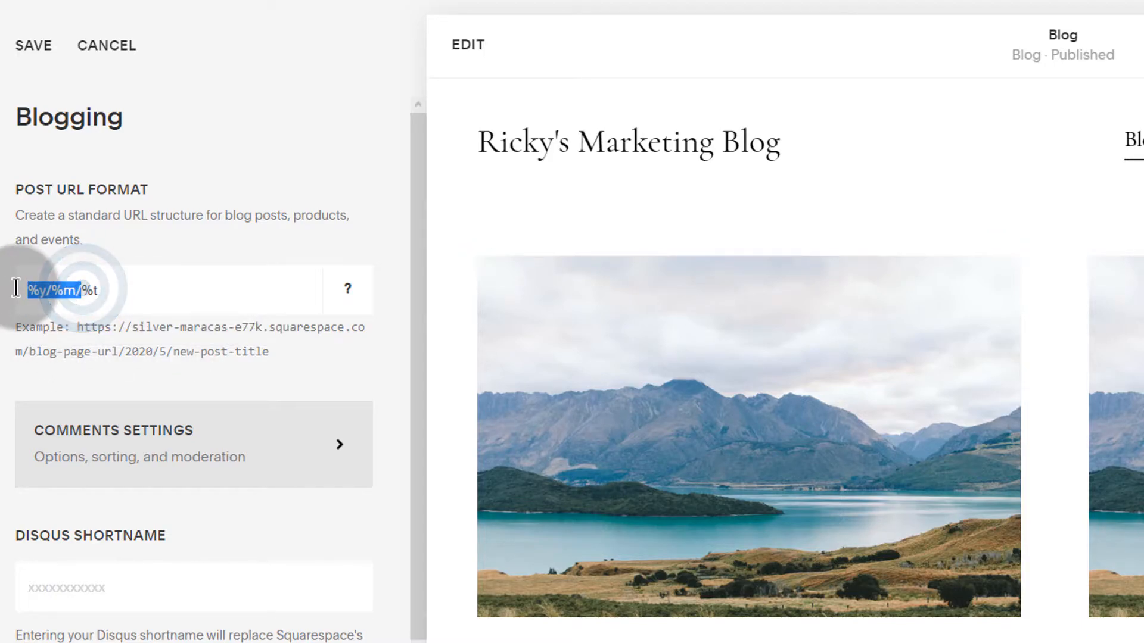
click(50, 289)
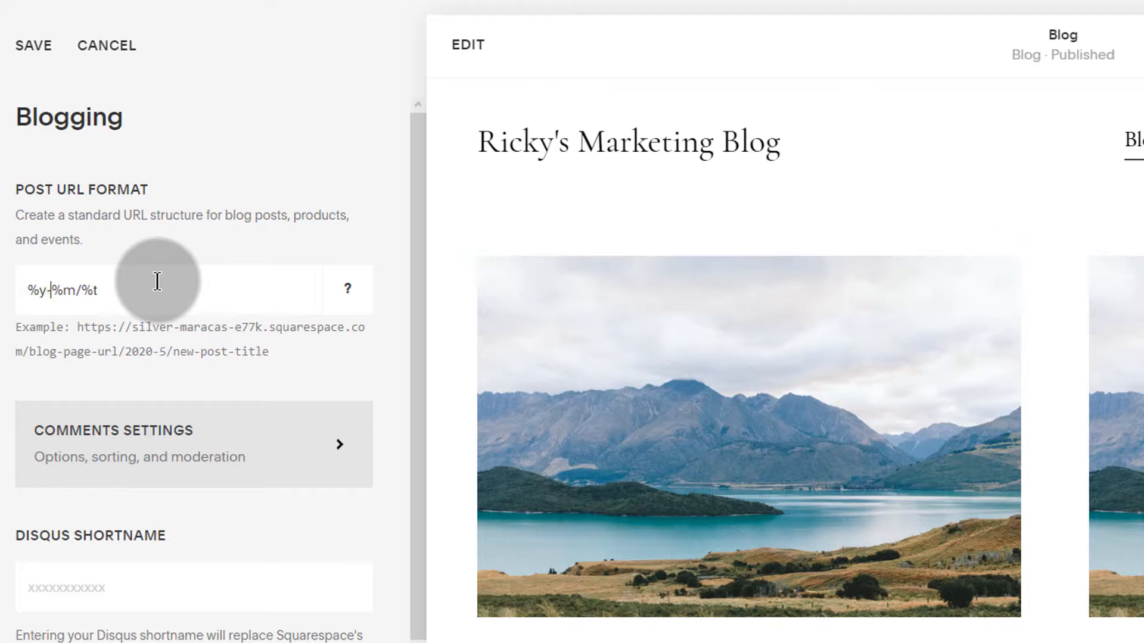
click(83, 280)
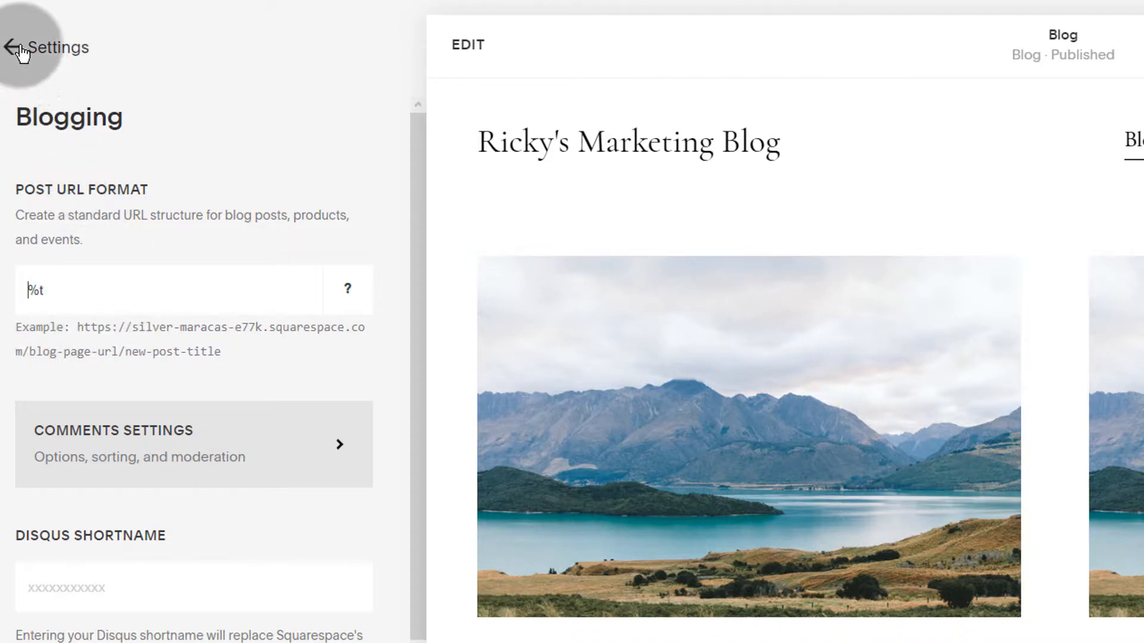
Enable comments globally and require moderator approval in the Comments Settings
click(118, 446)
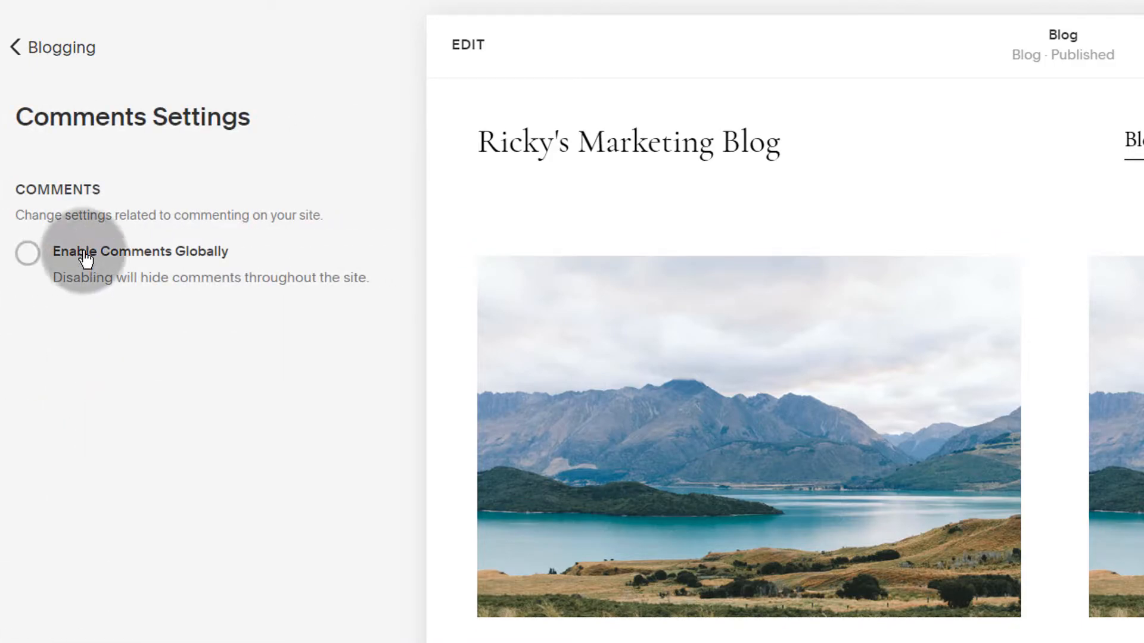
click(28, 254)
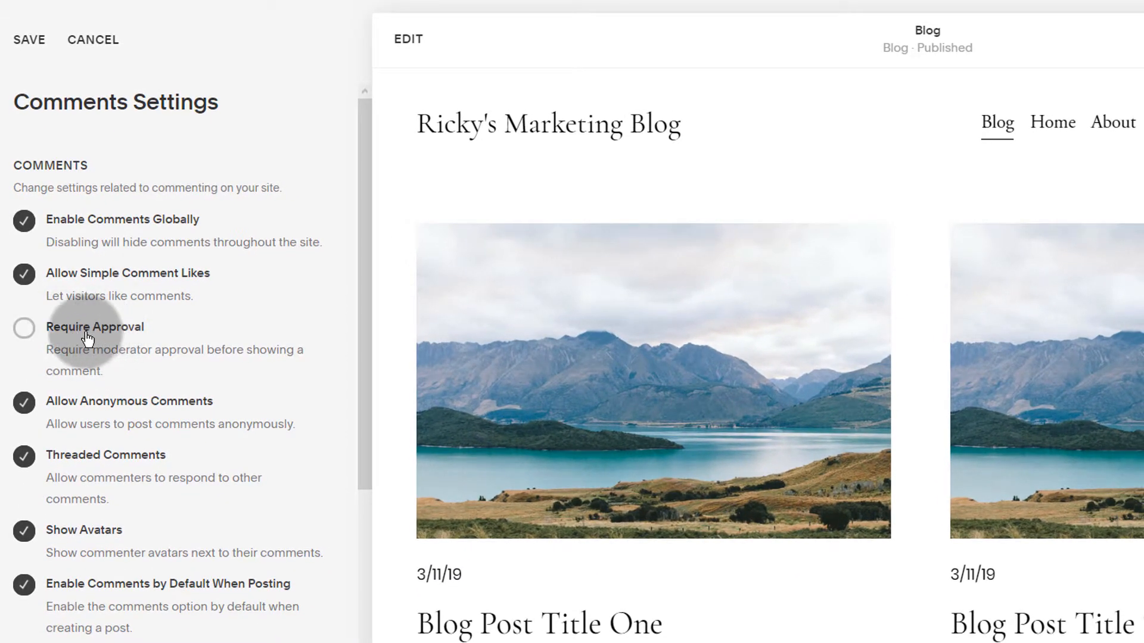
click(24, 329)
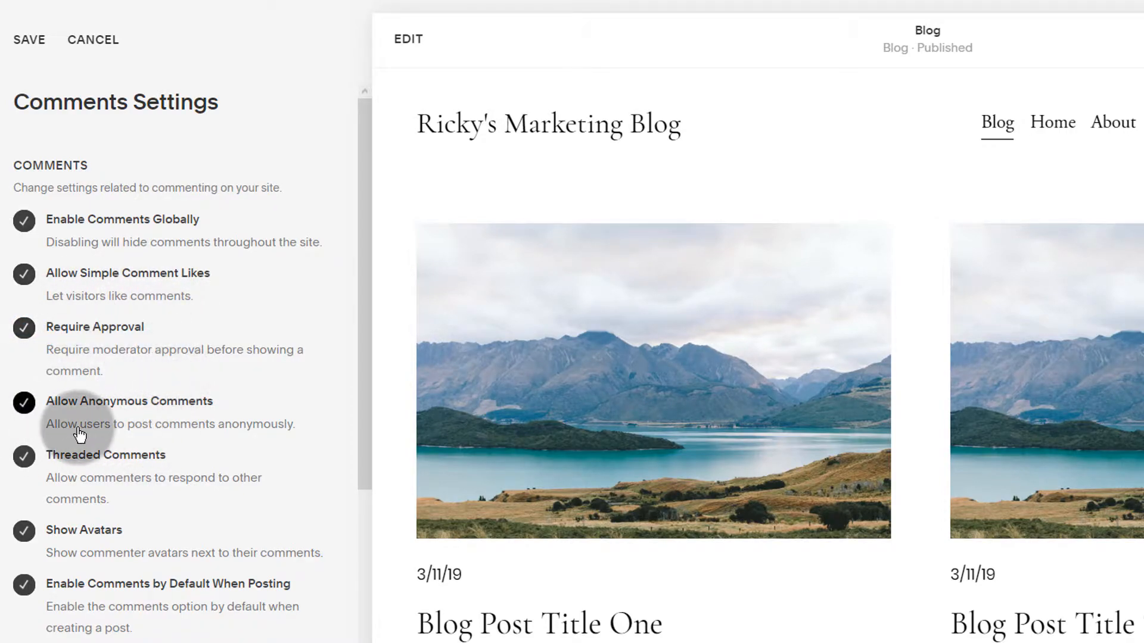
Examine the remaining comment options, including sort order, auto-disable default and comment flags
scroll(79, 434, down, 2)
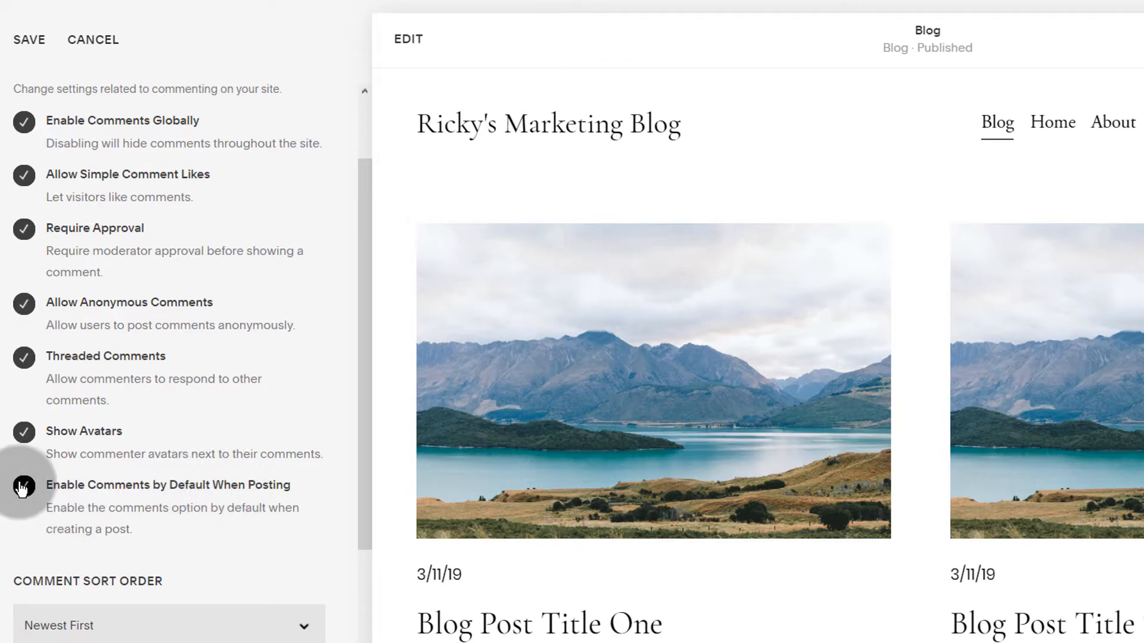
scroll(119, 590, down, 4)
click(77, 434)
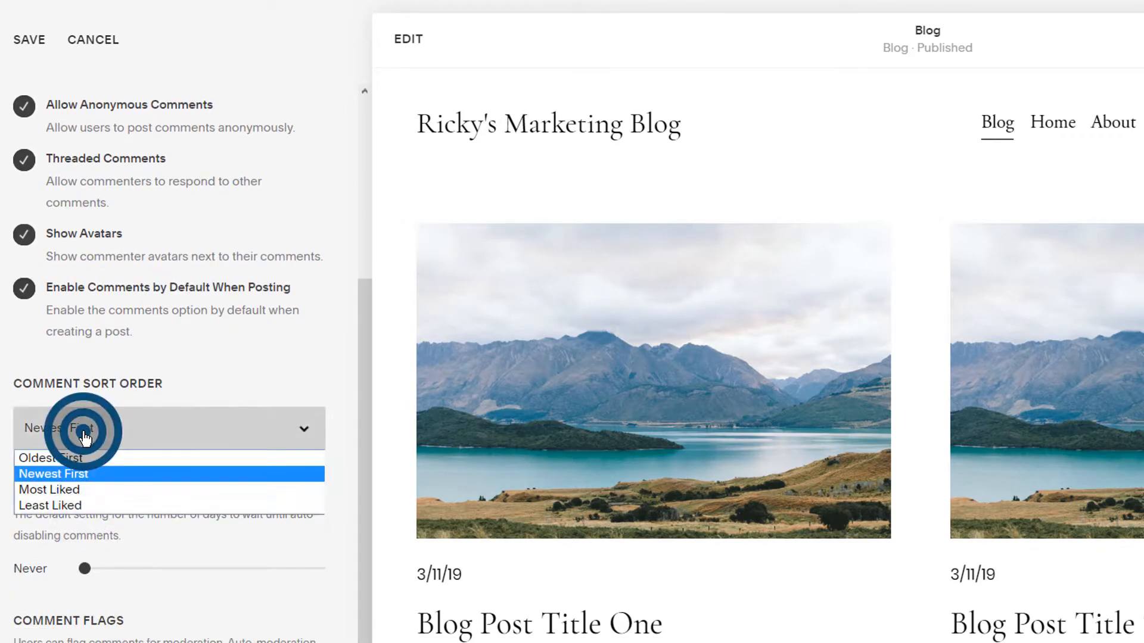
click(1, 422)
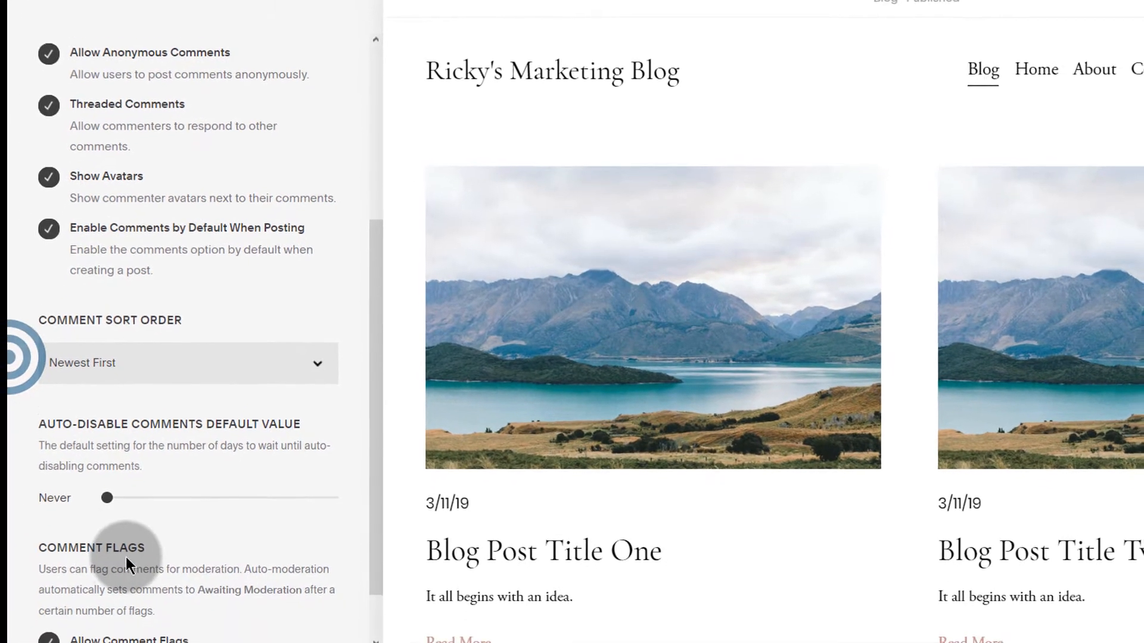
scroll(107, 619, down, 2)
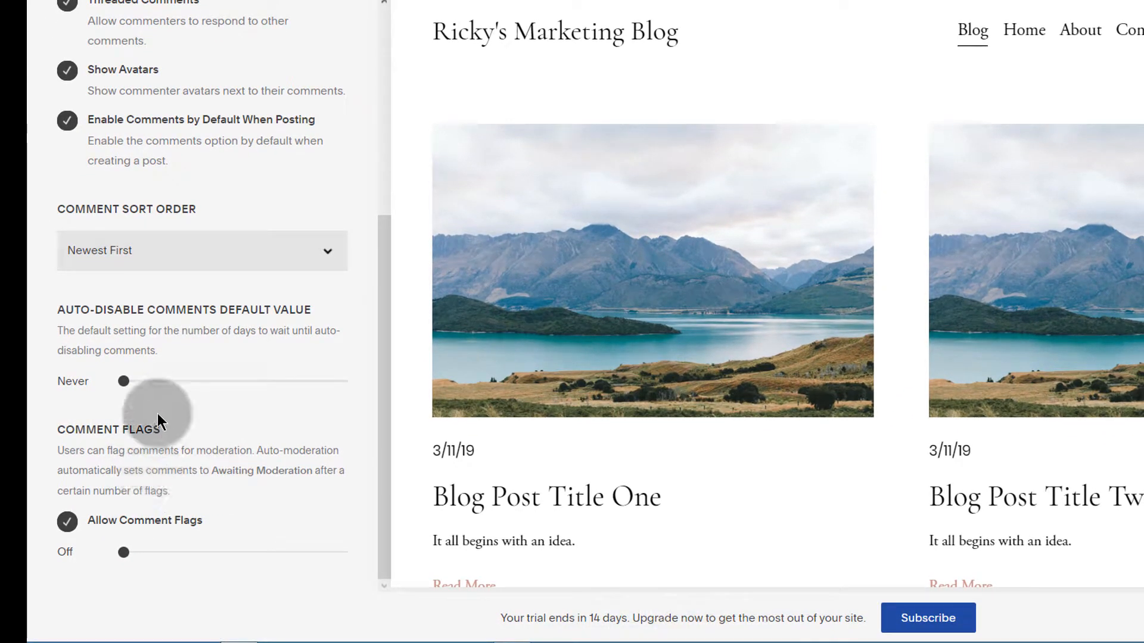
drag(124, 382, 57, 381)
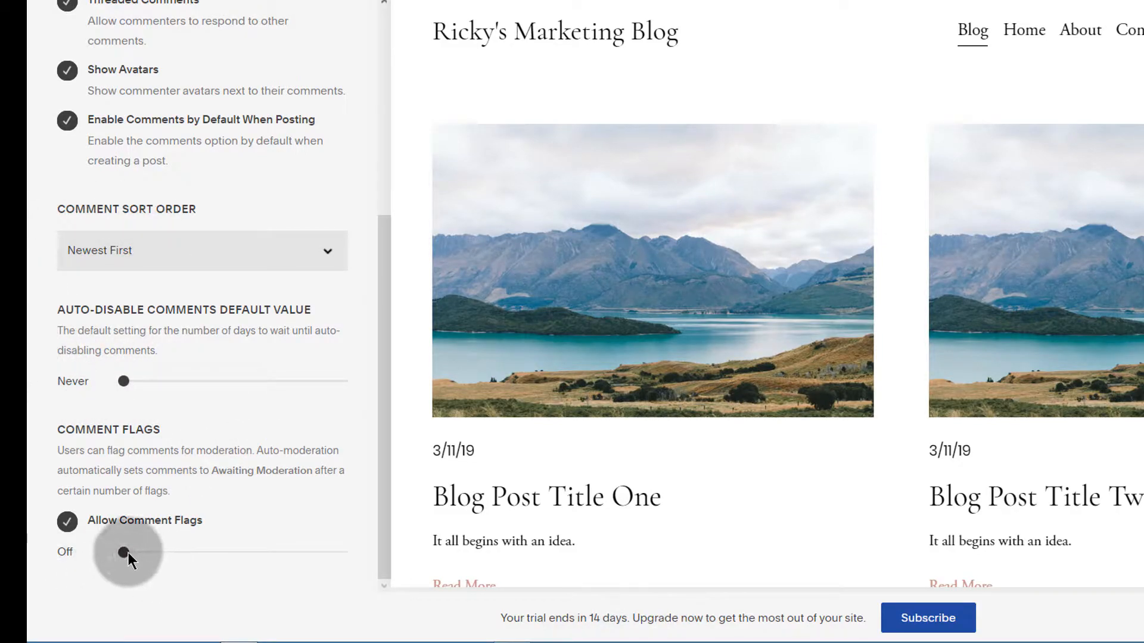
mouse_move(124, 553)
mouse_down()
mouse_move(154, 553)
mouse_move(123, 552)
mouse_up()
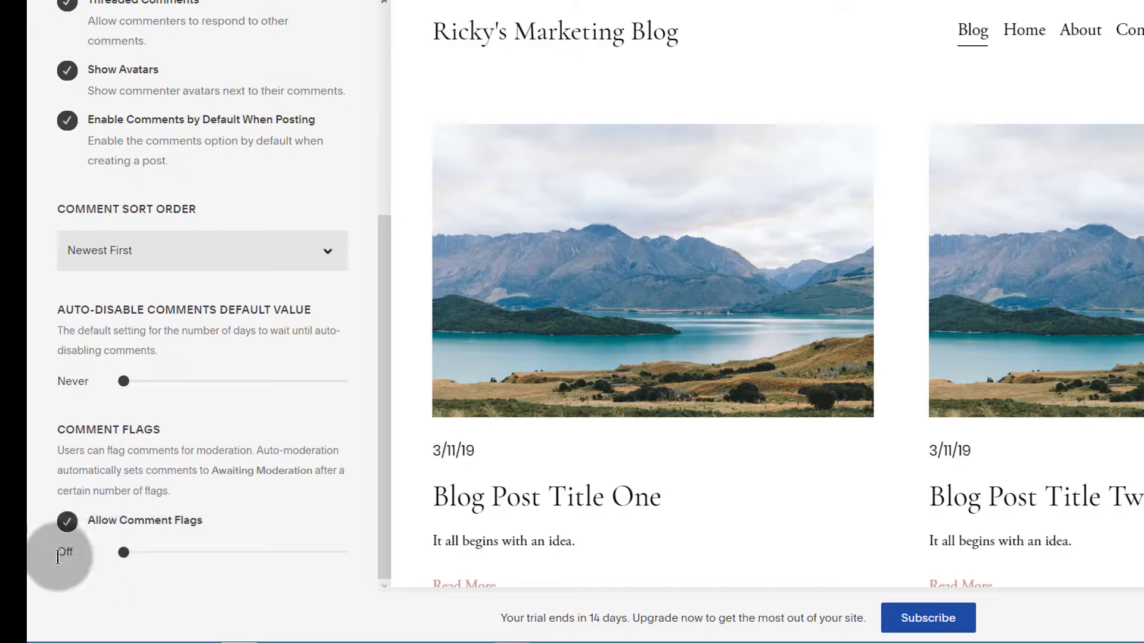
Save the comment settings and return to the Blogging settings
scroll(152, 428, up, 6)
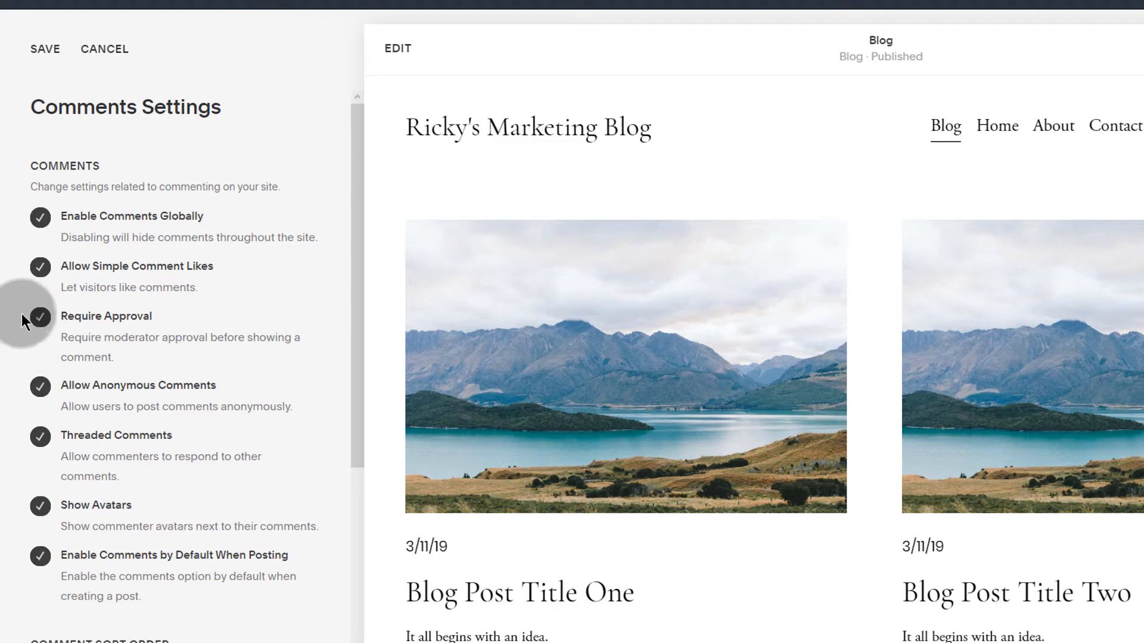
click(45, 50)
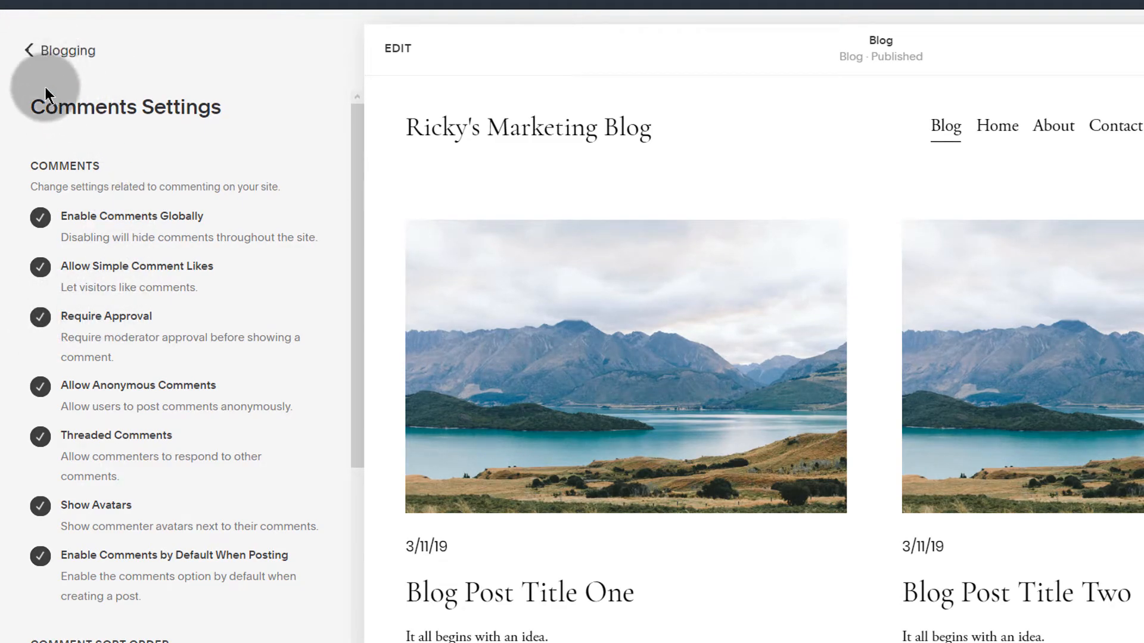
click(45, 53)
Enable AMP for the blog posts and save the Blogging settings
scroll(116, 498, down, 3)
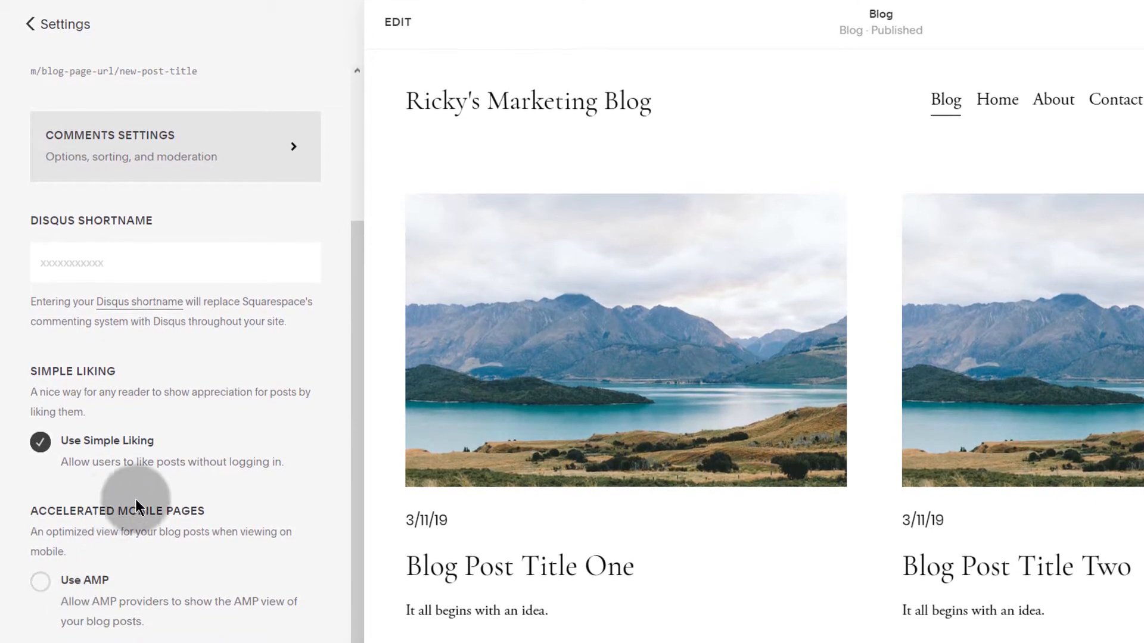
click(42, 582)
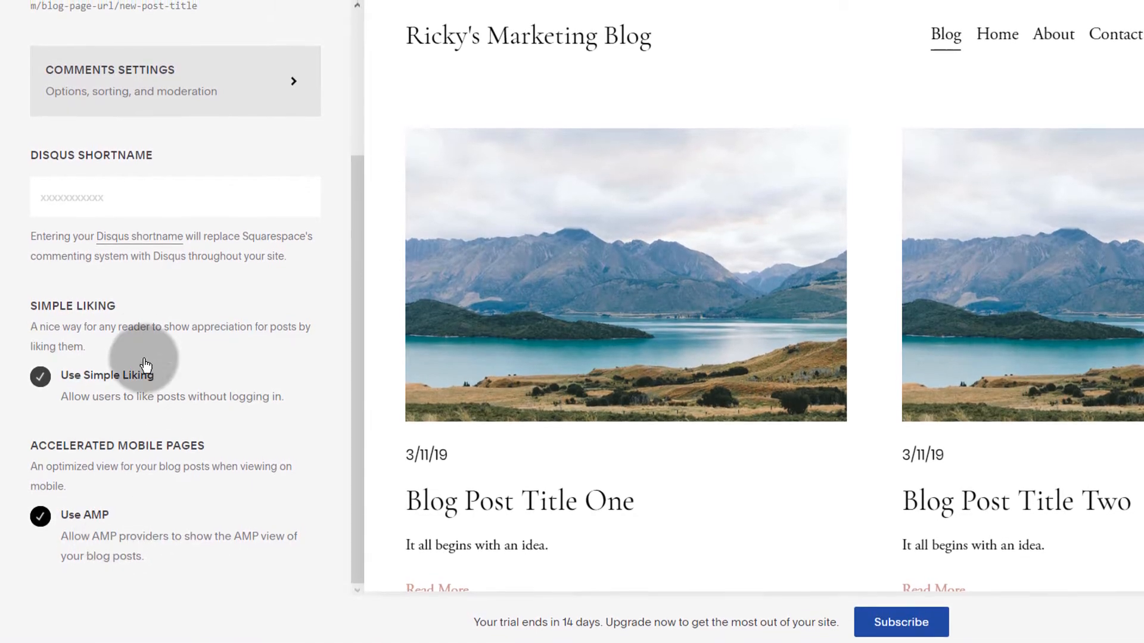
scroll(113, 489, up, 4)
scroll(122, 504, down, 3)
scroll(102, 337, up, 3)
click(47, 34)
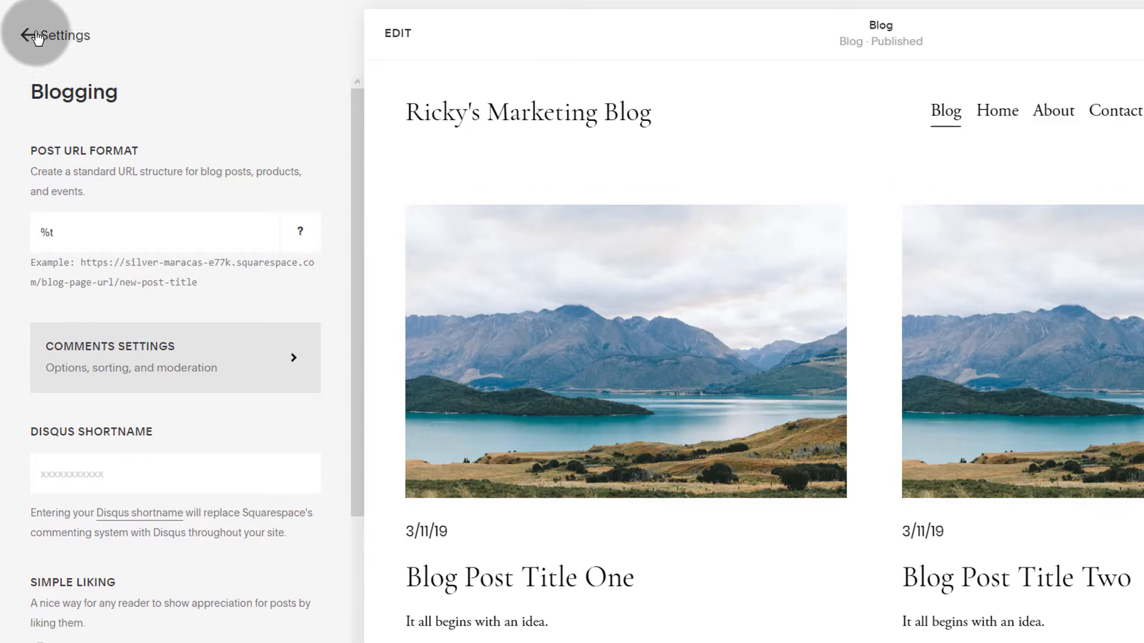
Open the details of the built-in Squarespace domain in the Domains settings
click(36, 36)
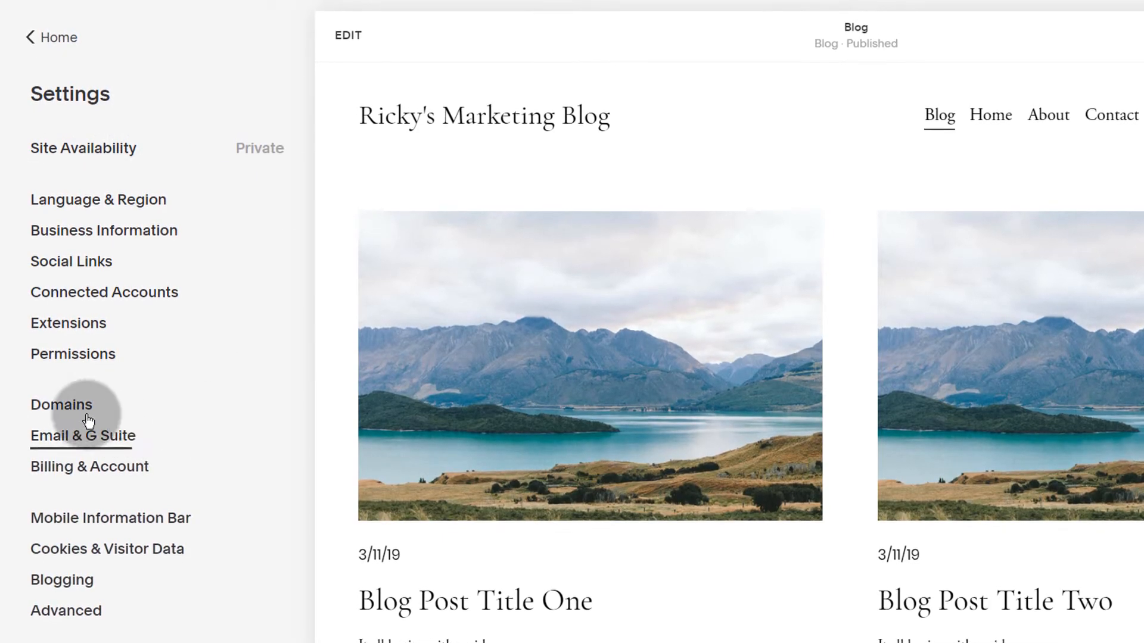
click(61, 412)
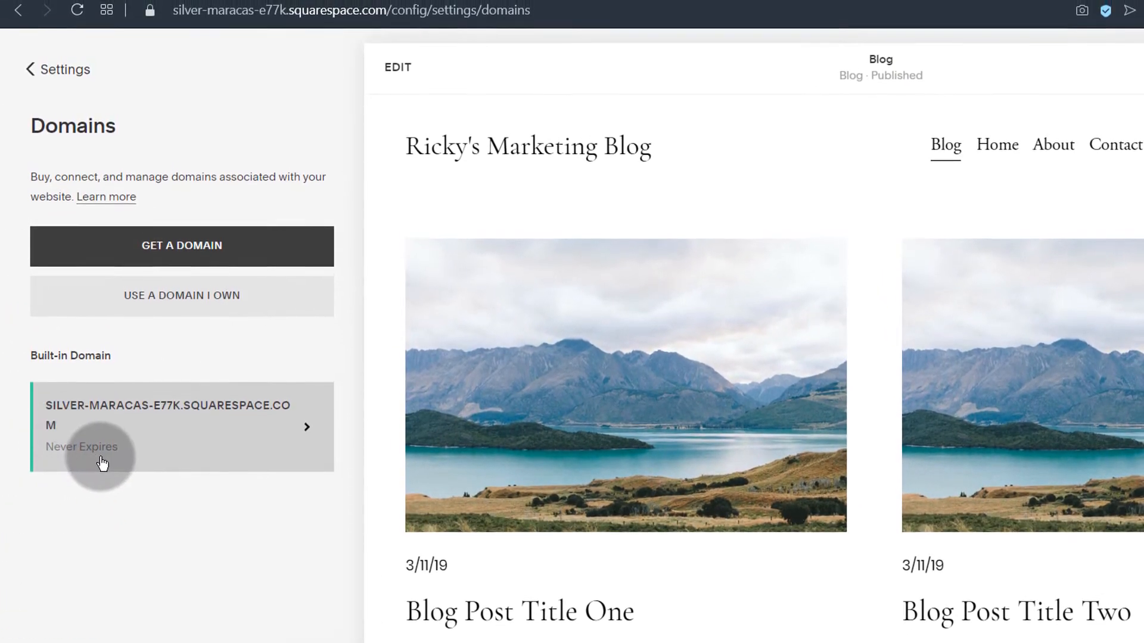
drag(174, 13, 289, 14)
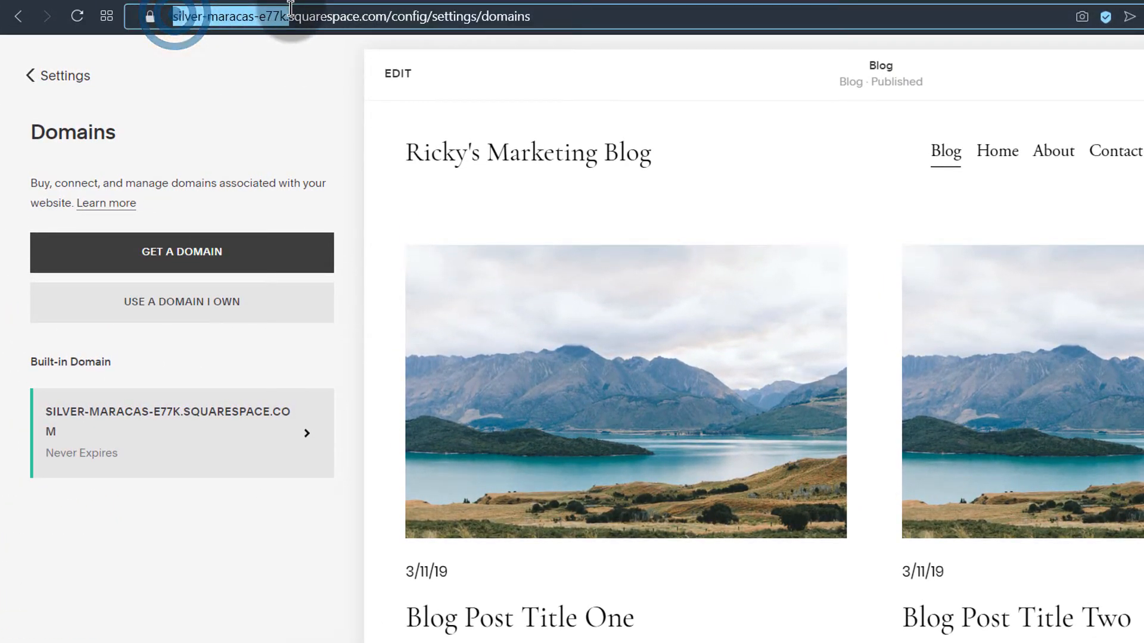
click(95, 440)
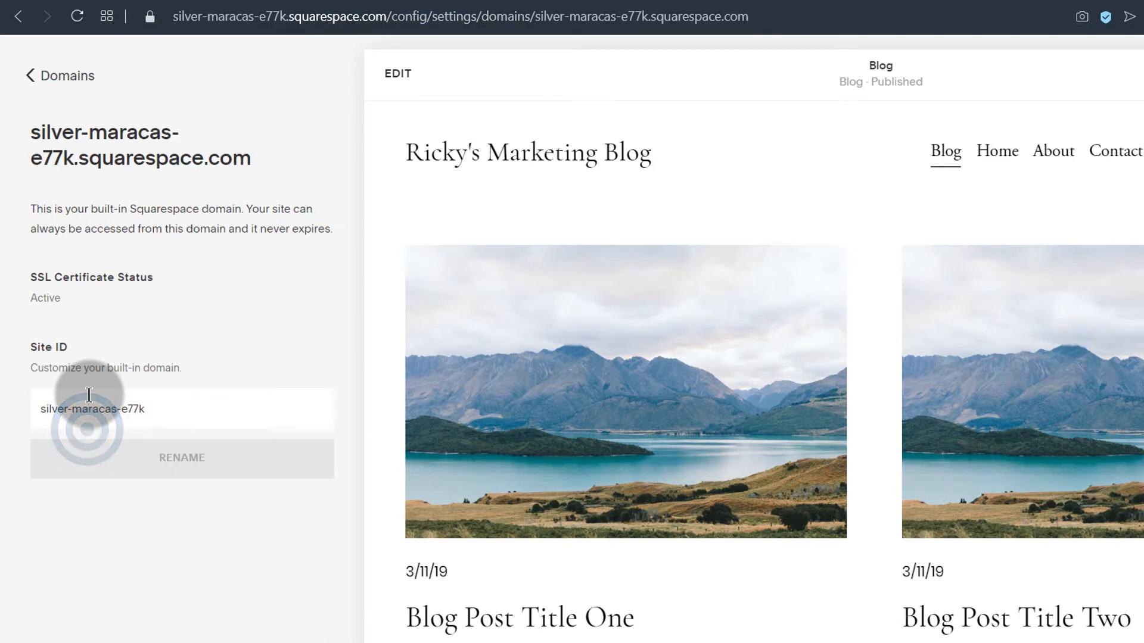
Try to rename the built-in domain's Site ID to rickyma and confirm the site URL change
drag(153, 409, 37, 410)
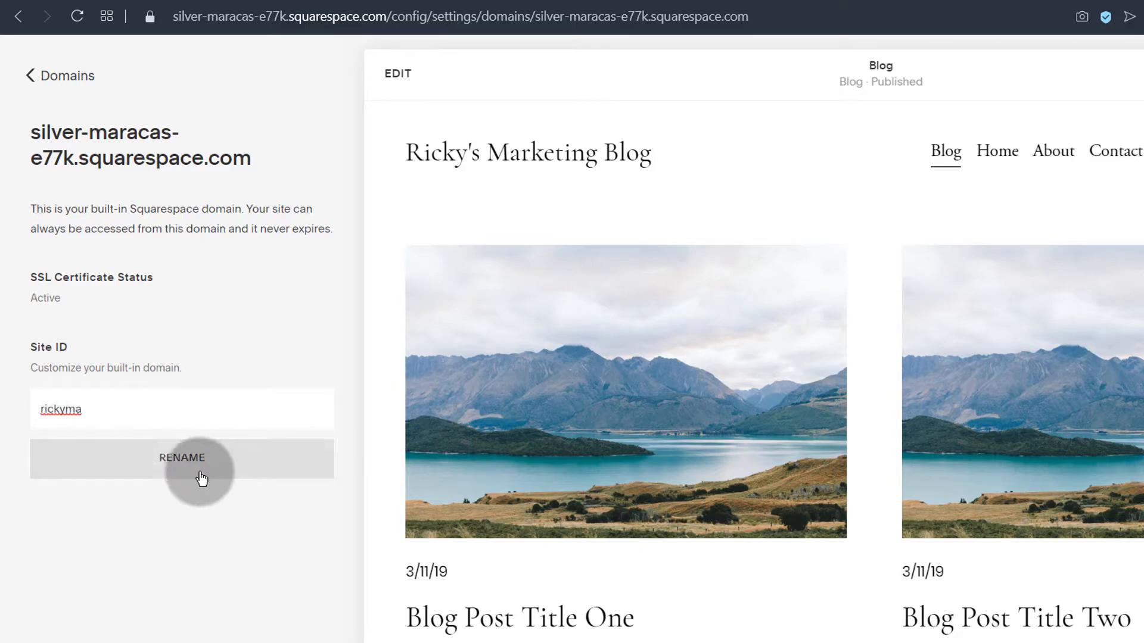
click(181, 469)
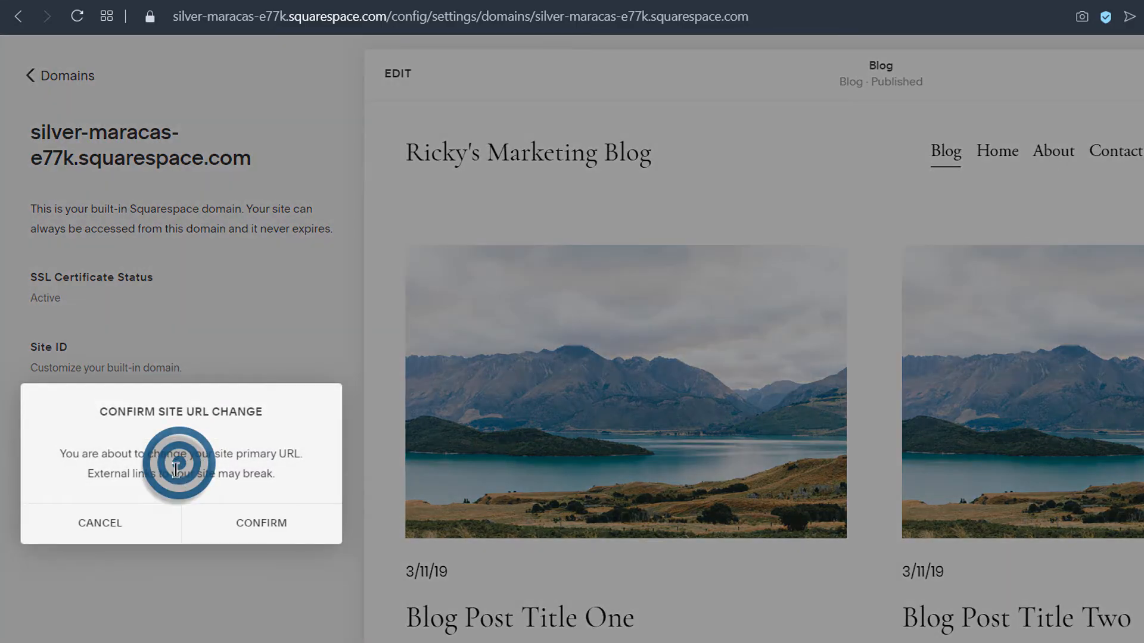
click(261, 526)
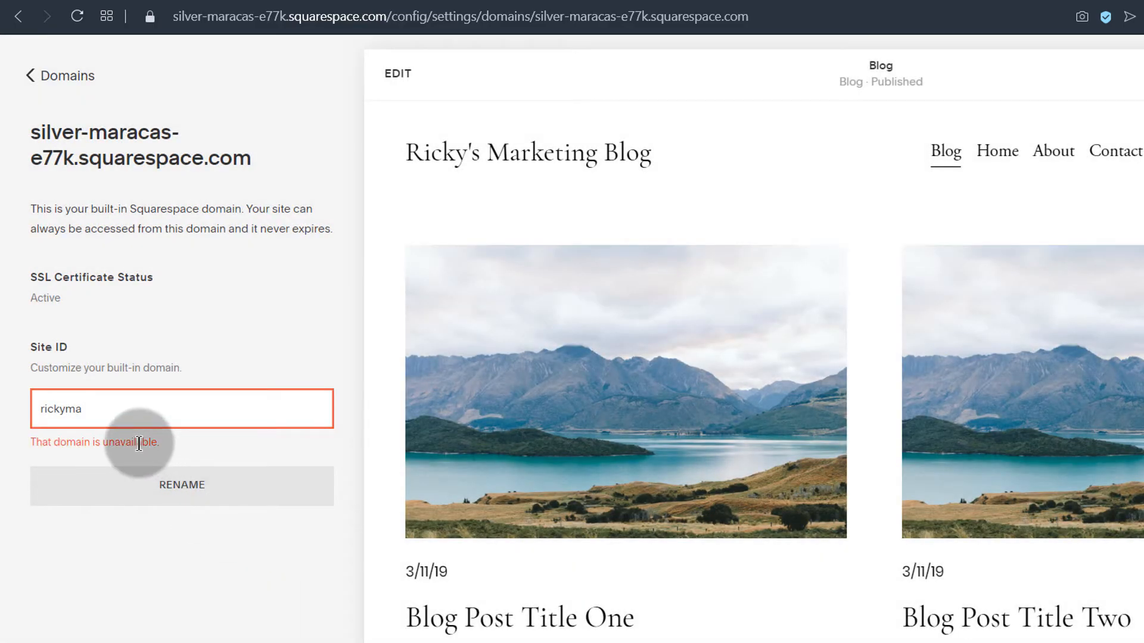
Rename the built-in domain's Site ID to rickymrkt, confirm the URL change and check the new site address
click(83, 409)
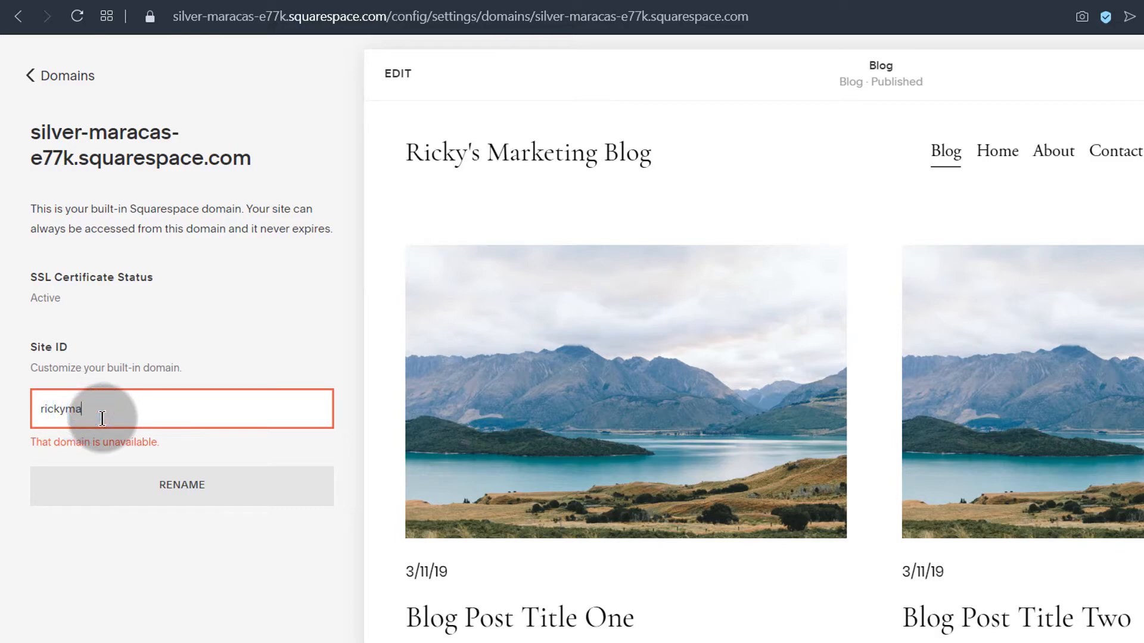
key(BackSpace)
click(179, 457)
click(252, 530)
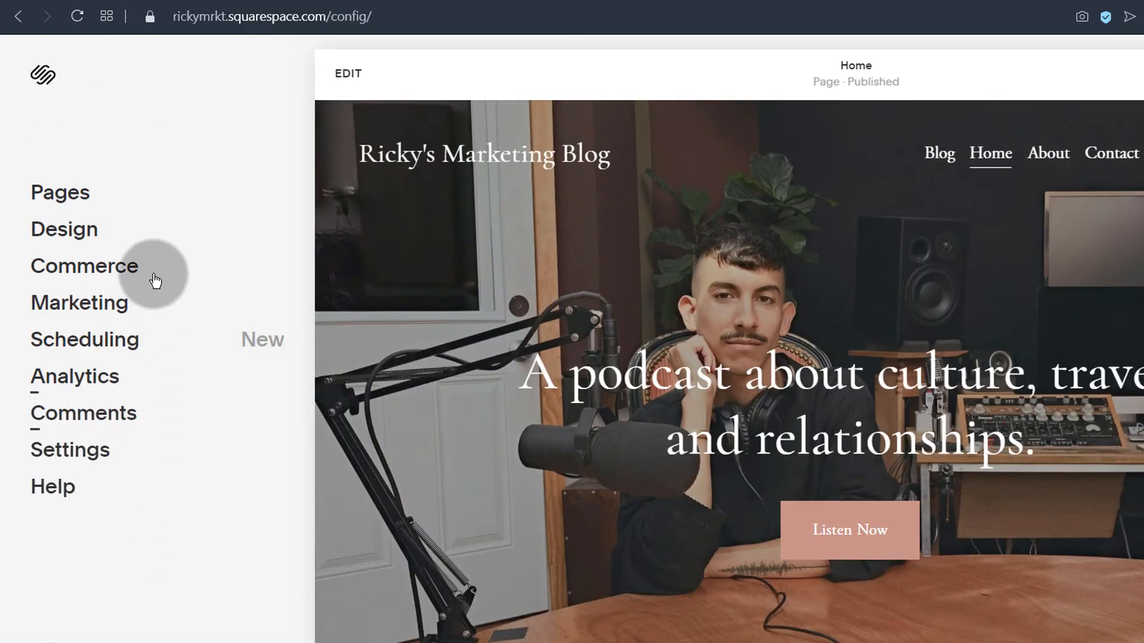
click(176, 15)
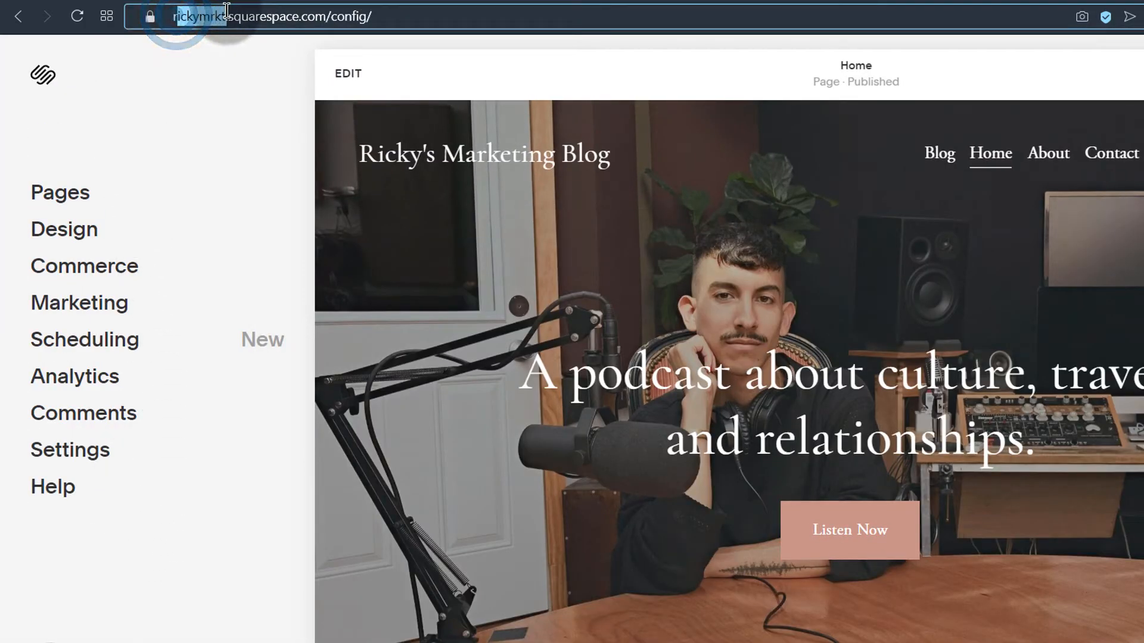
click(175, 72)
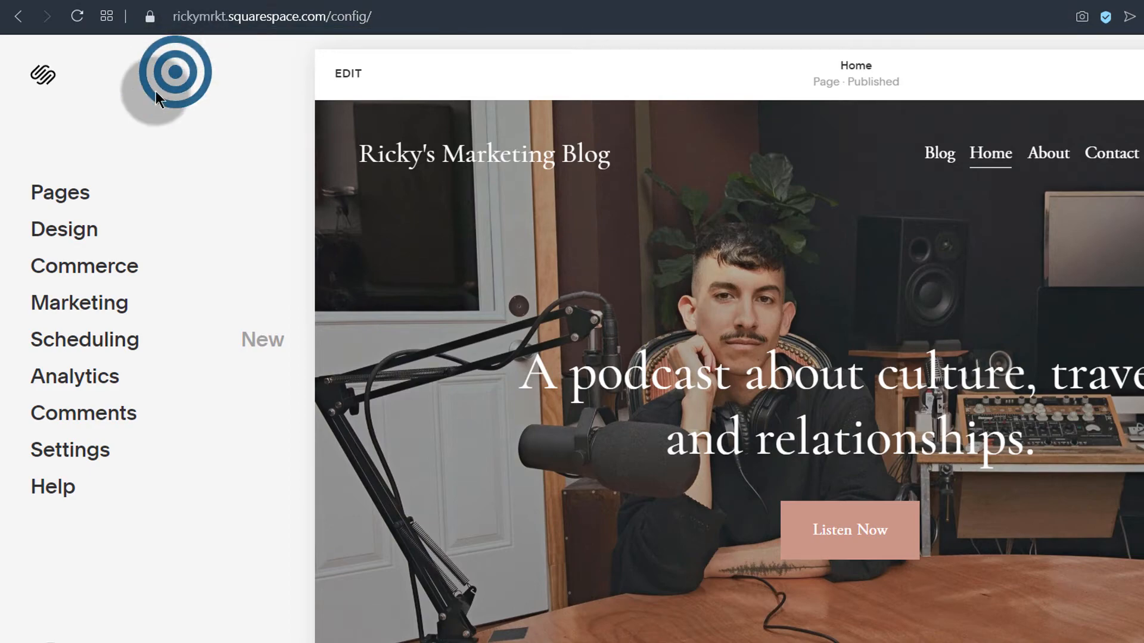
Open the Domains settings and view the form for using an already owned domain
click(57, 450)
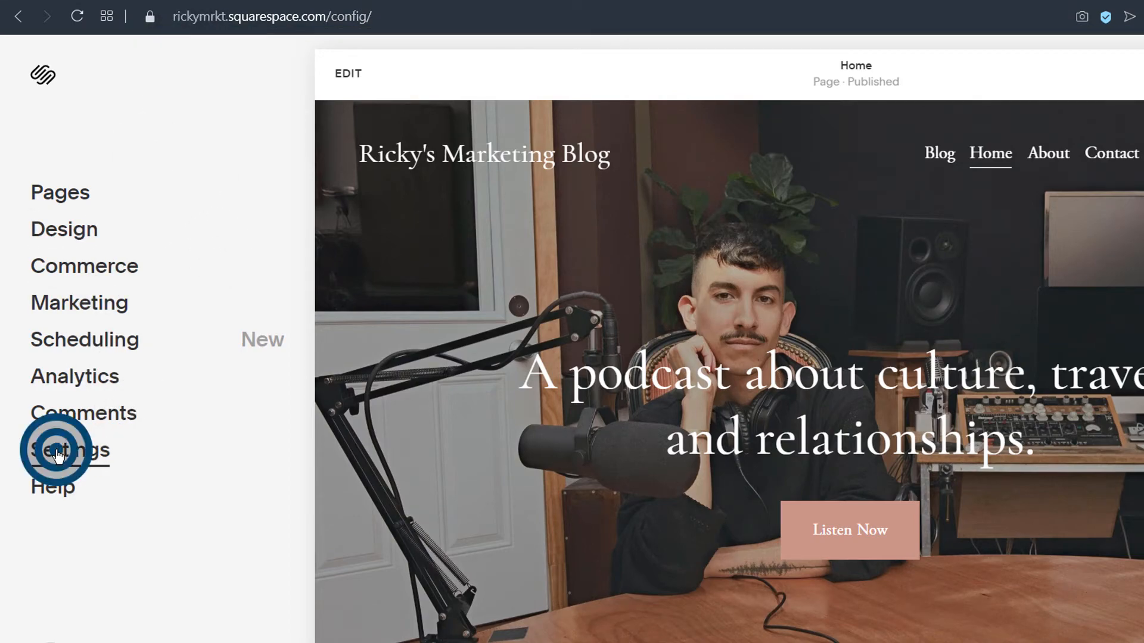
click(55, 446)
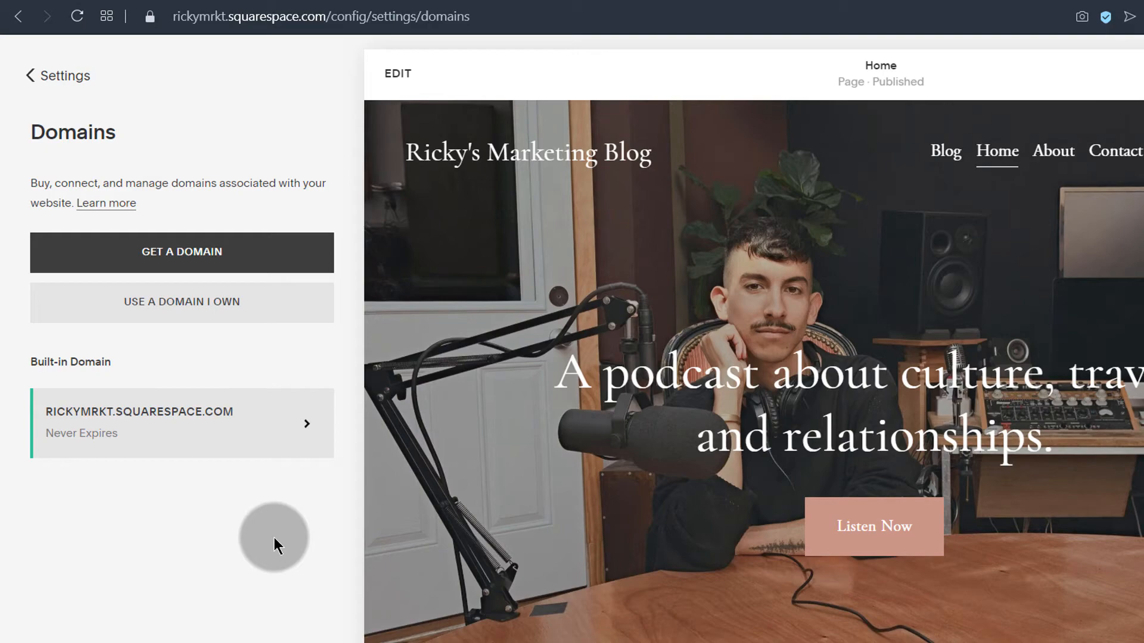
click(167, 308)
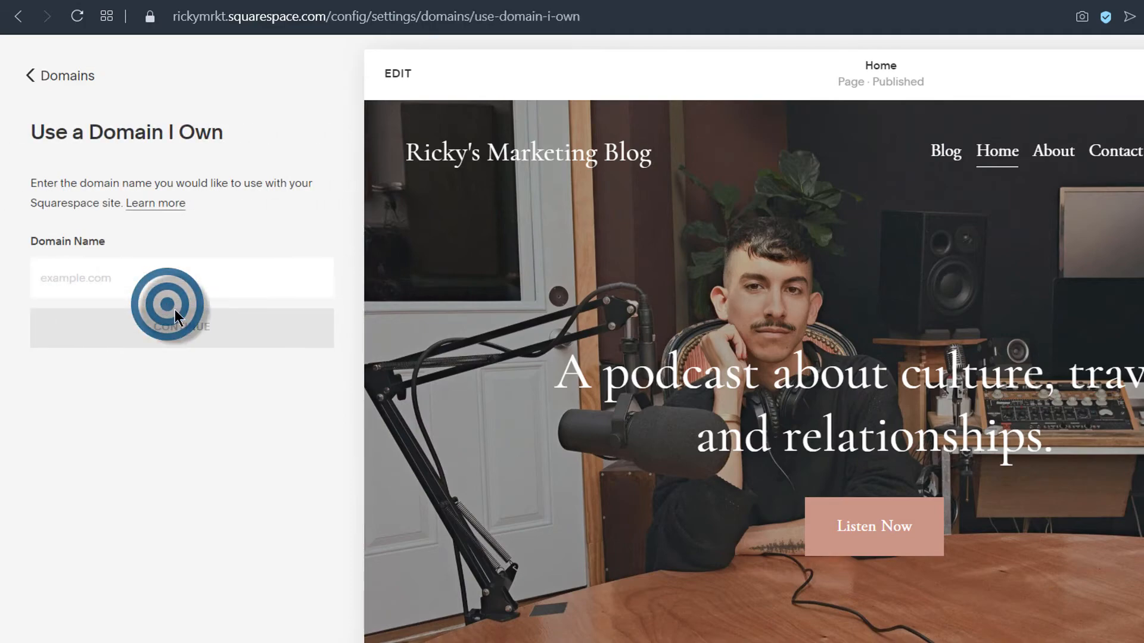
click(52, 276)
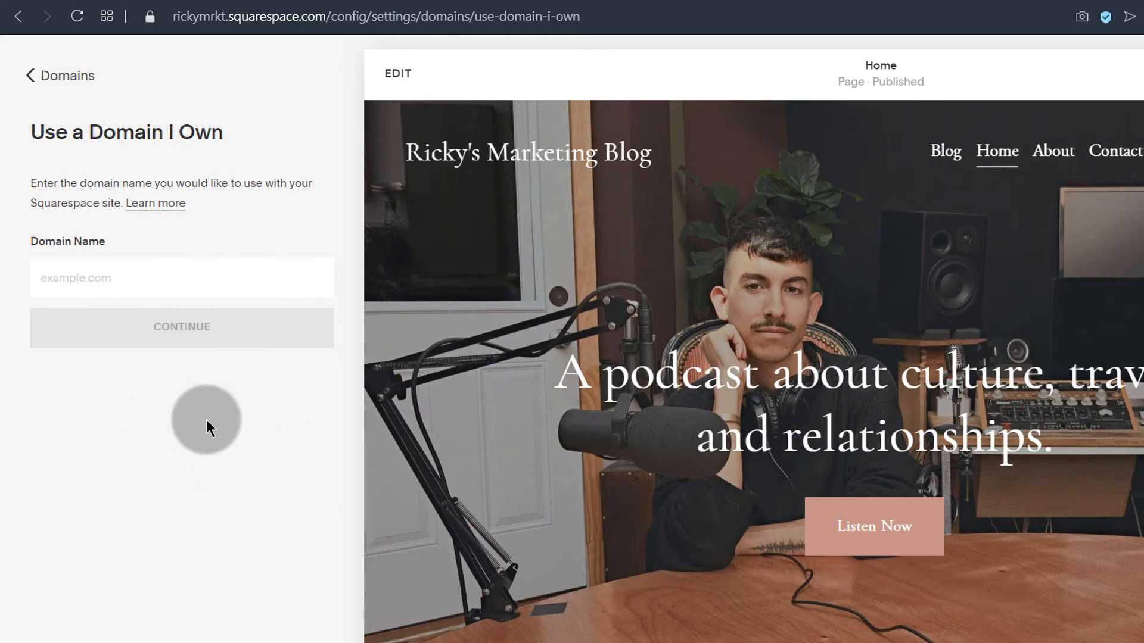
Return to the main settings and reopen the Domains settings to review the domain options
click(30, 76)
click(30, 76)
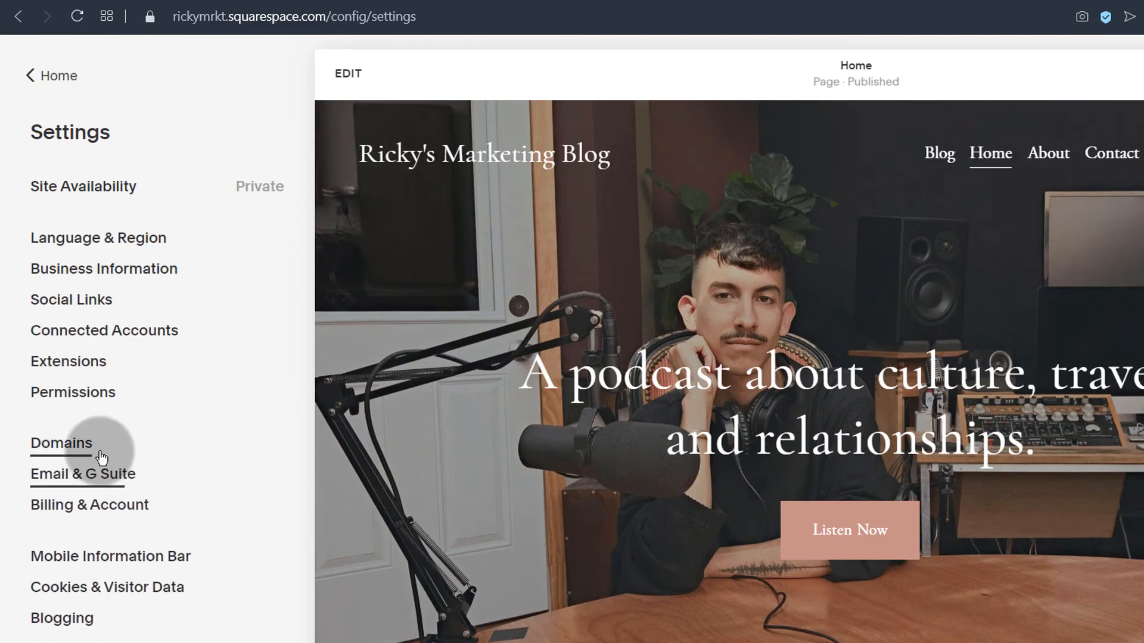
click(58, 453)
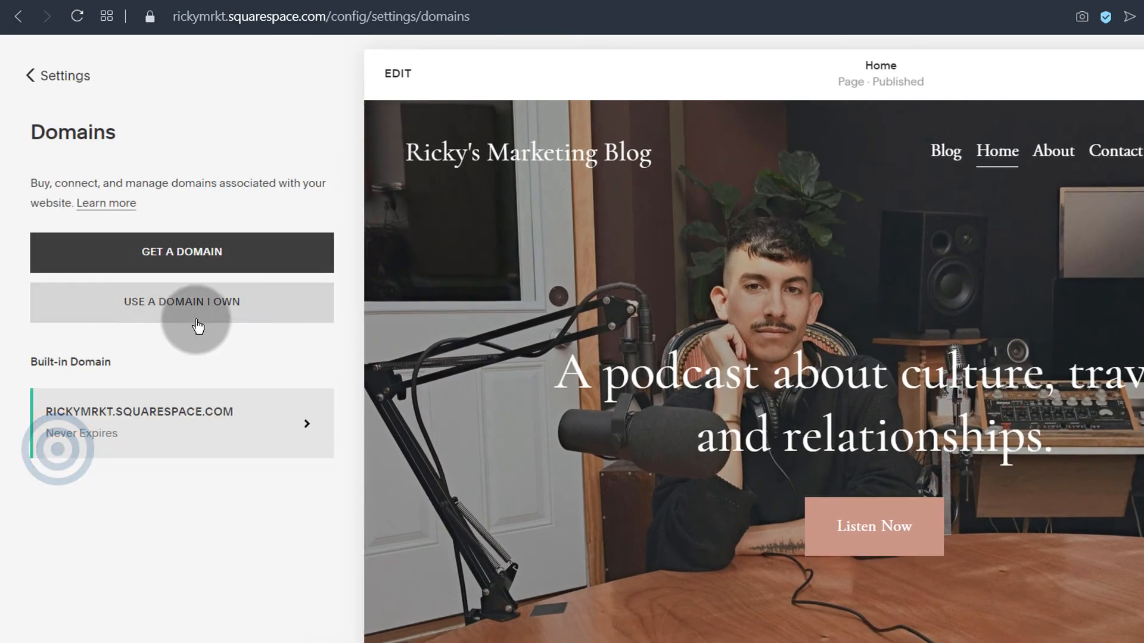
Leave the Domains settings and open the site's list of pages
click(26, 80)
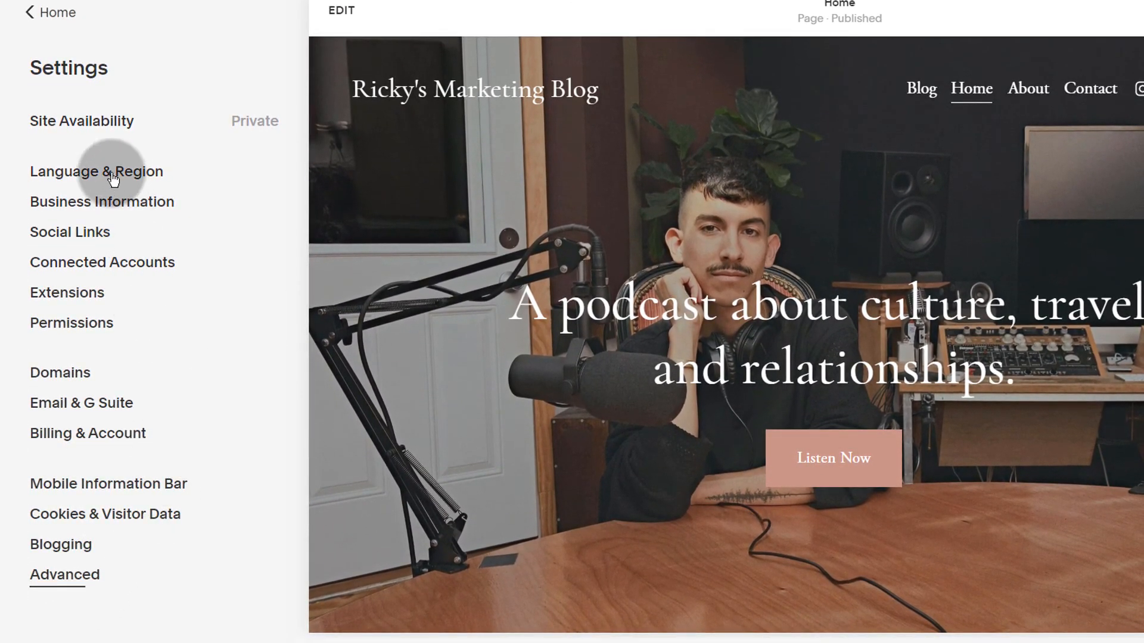
click(36, 17)
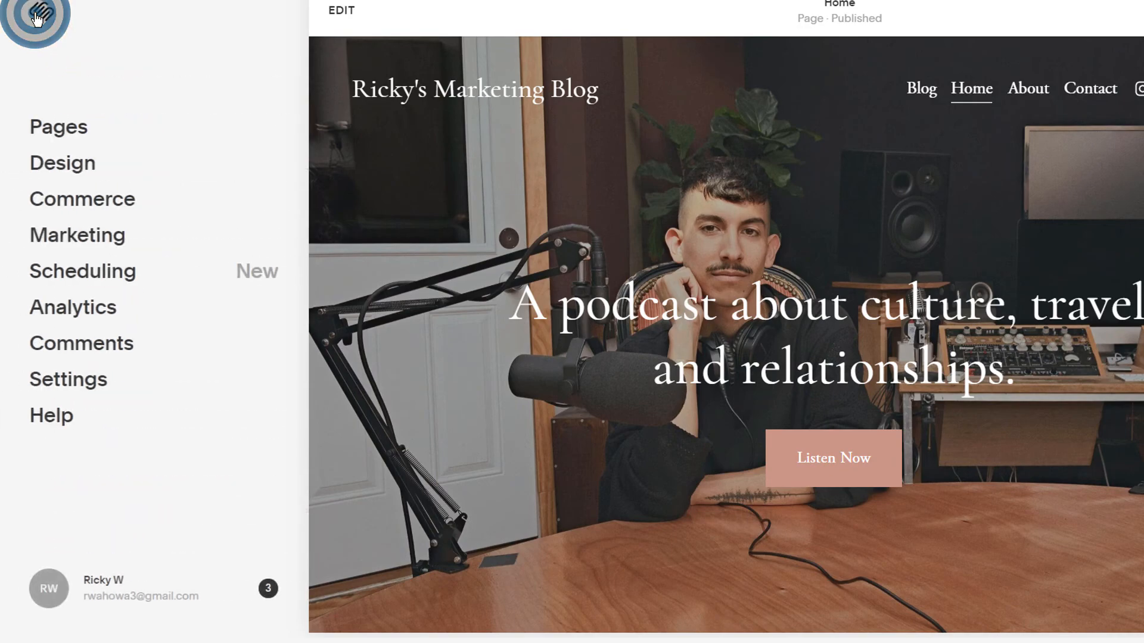
click(57, 128)
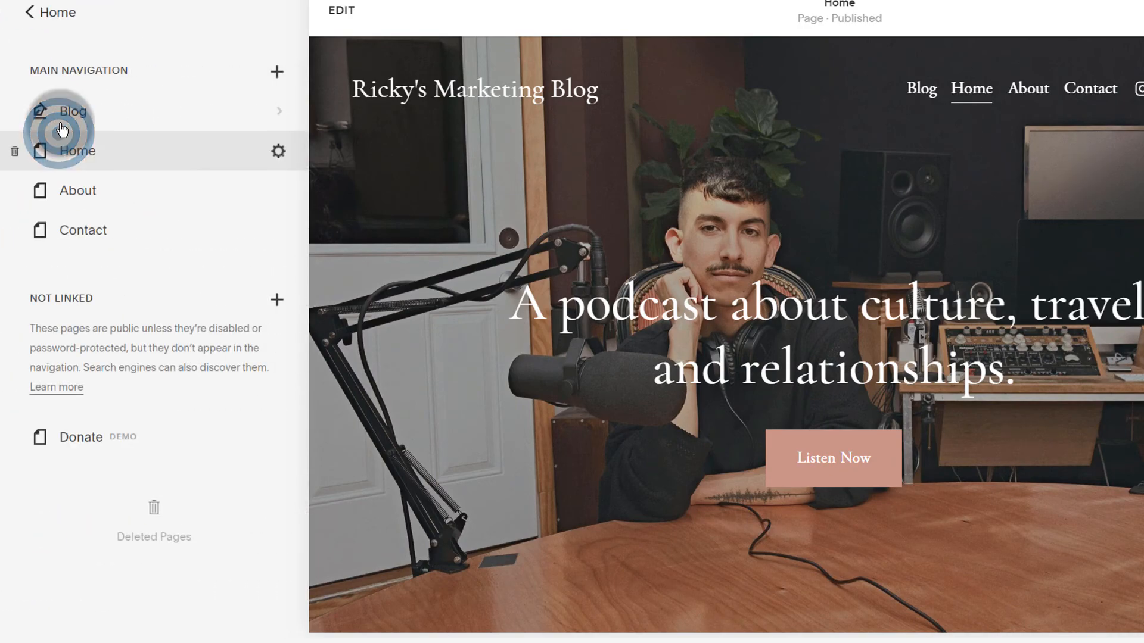